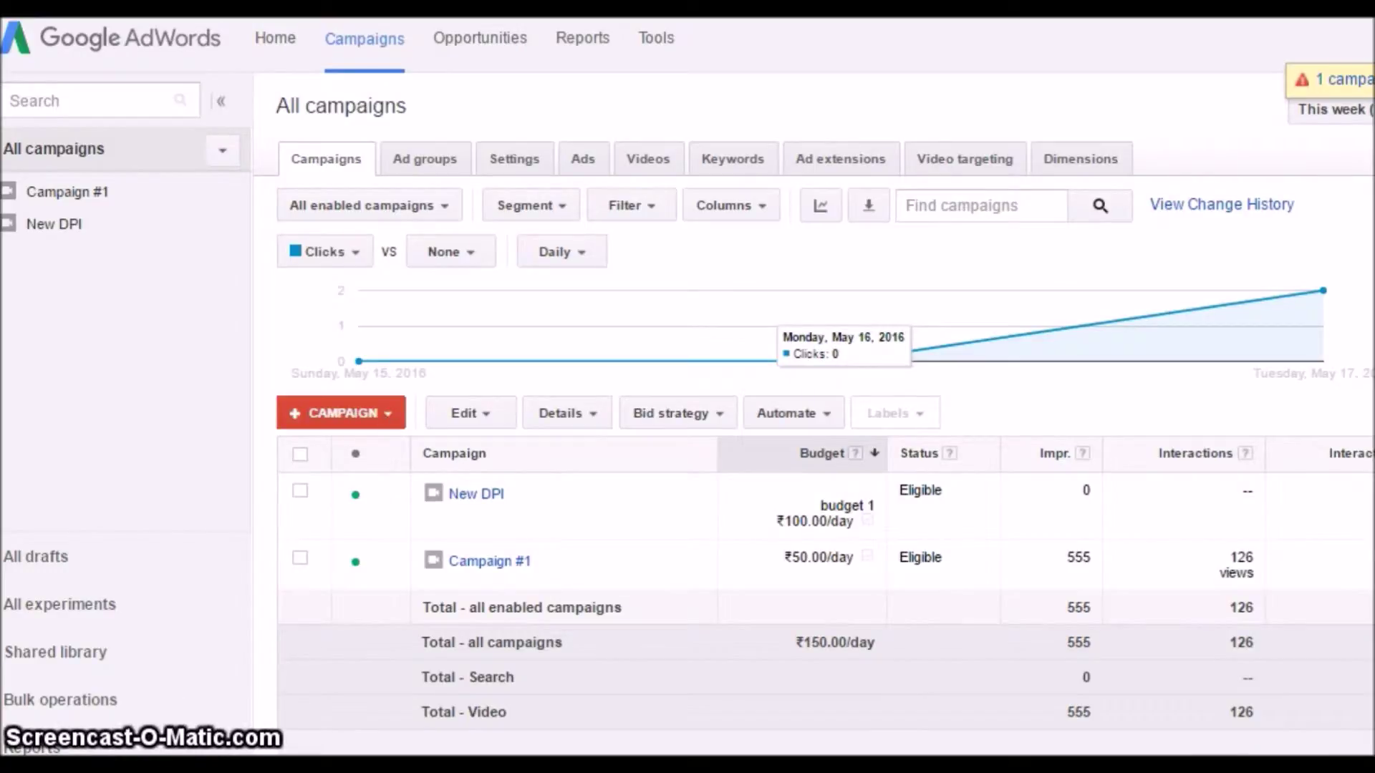
- Choose Search Network with Display Select from the +CAMPAIGN campaign-type list
left_click(383, 414)
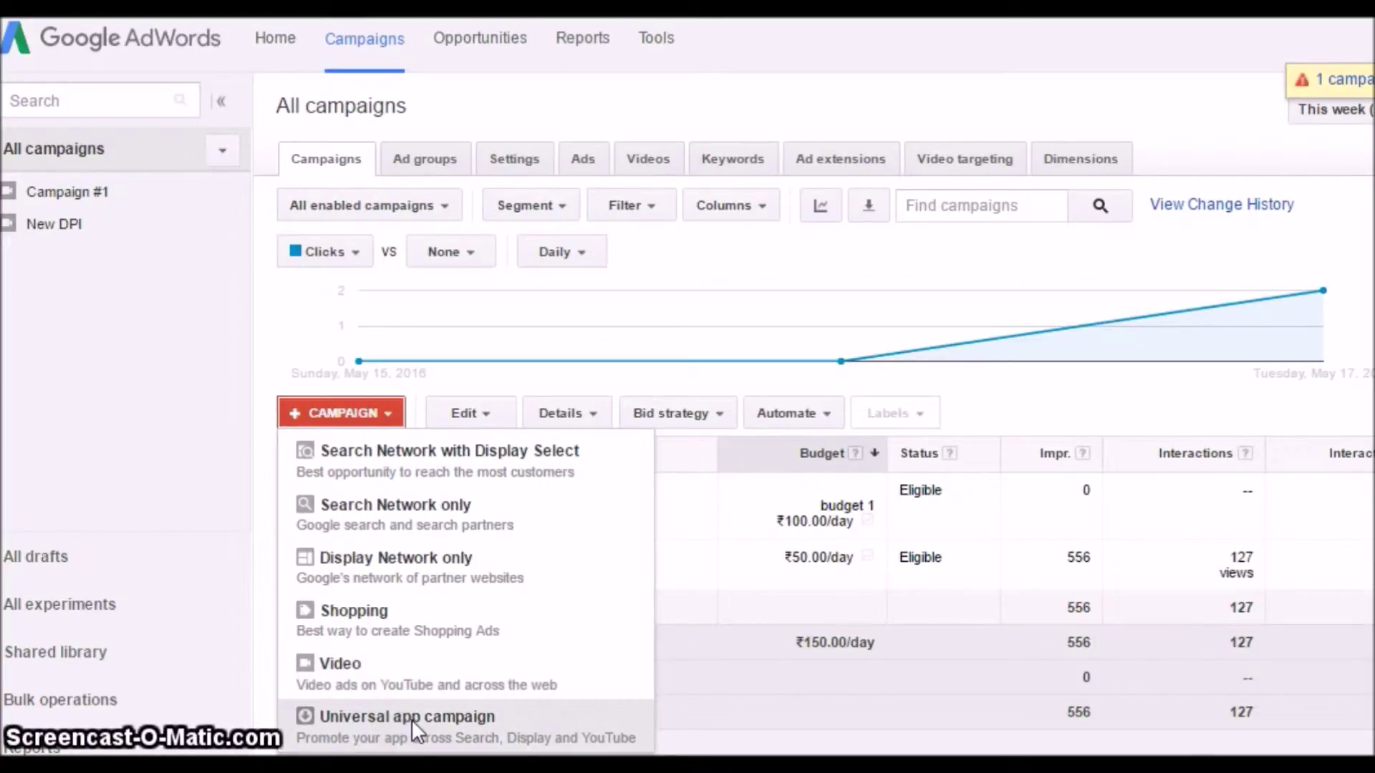
left_click(438, 473)
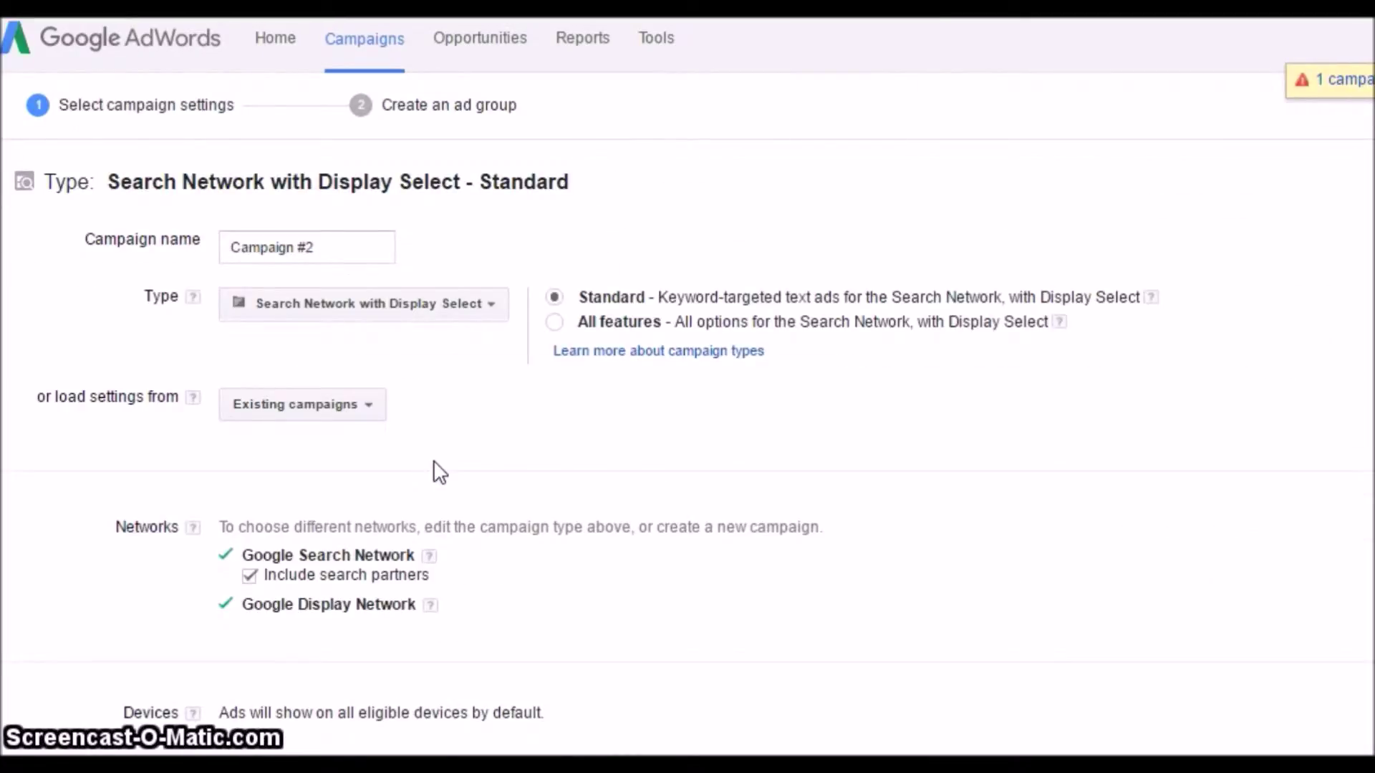
- Replace the default name 'Campaign #2' with the pasted name 'Amazon affliate'
left_click(288, 245)
double_click(288, 247)
left_click(316, 248)
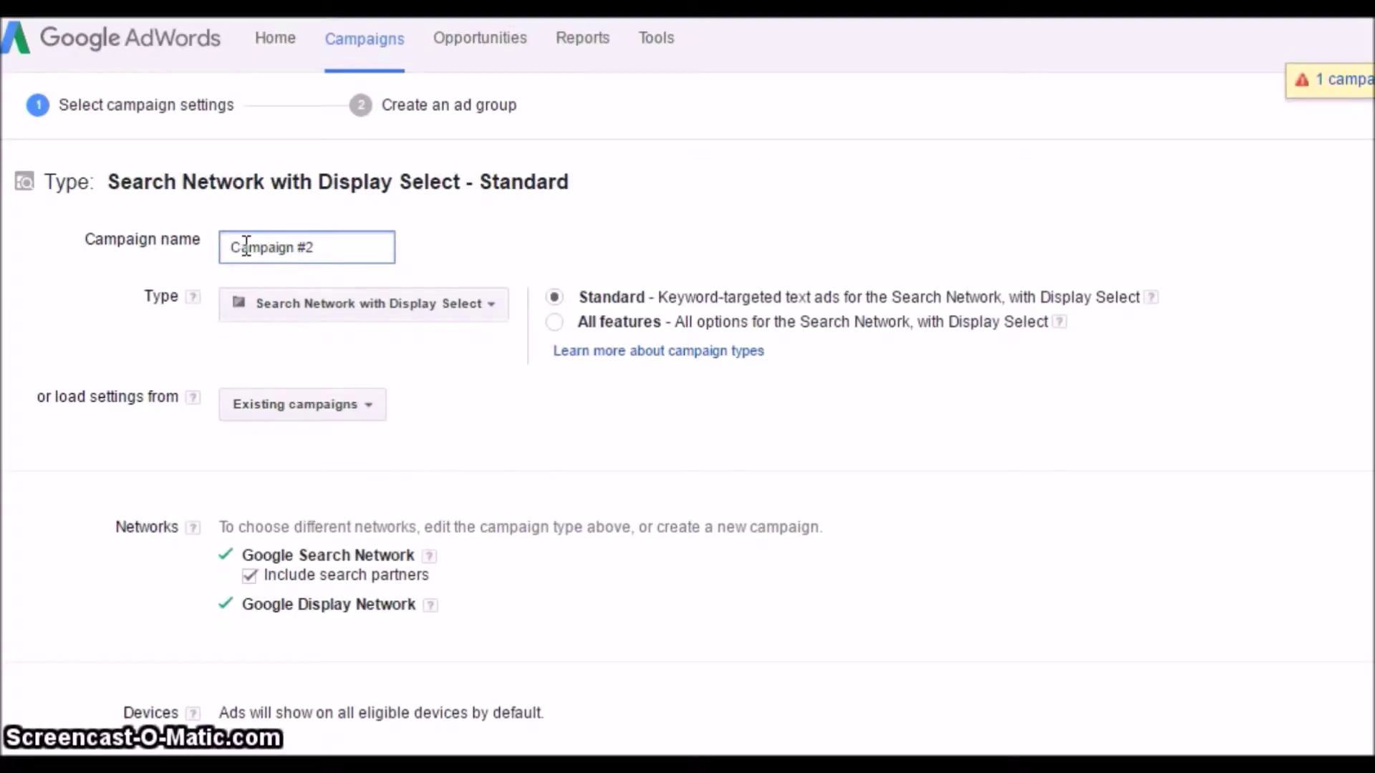
triple_click(263, 250)
right_click(265, 250)
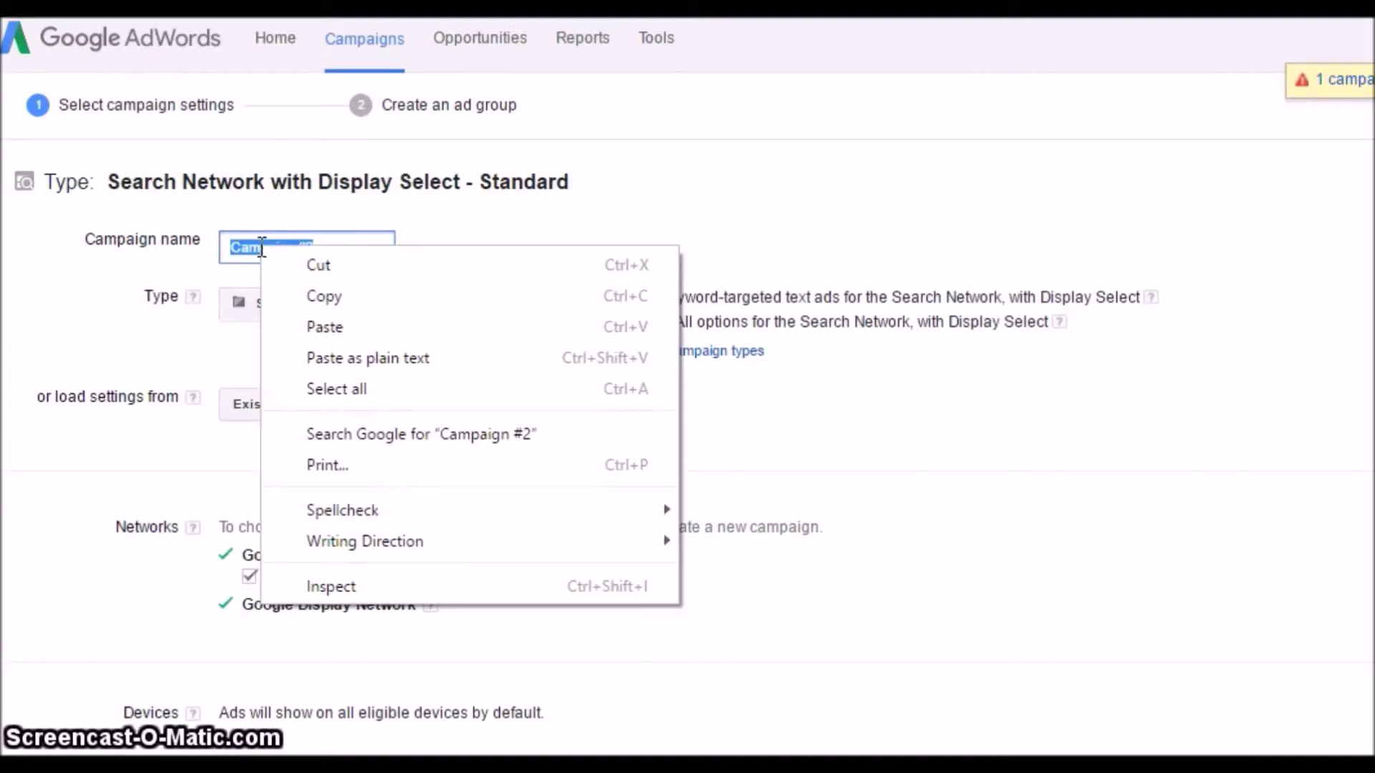
left_click(315, 323)
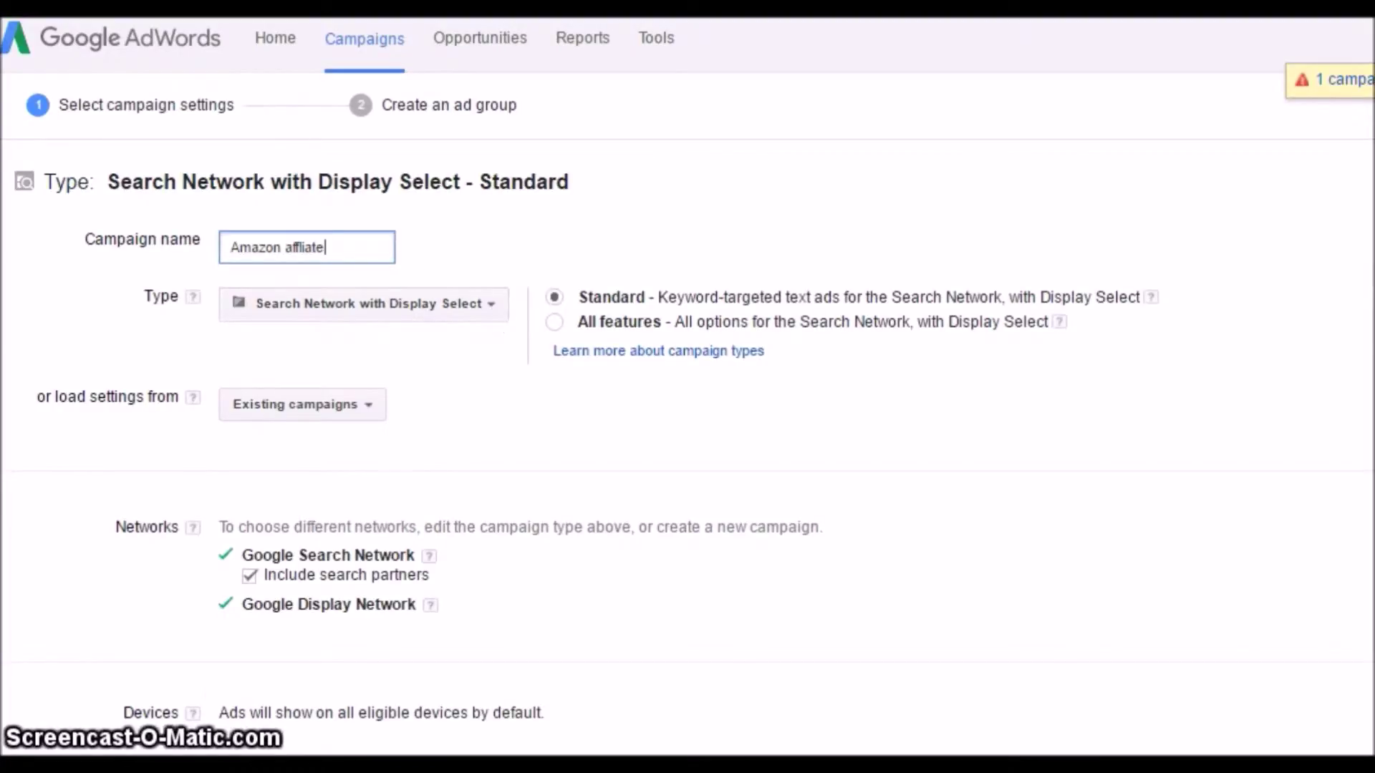
scroll(460, 234, "down", 2)
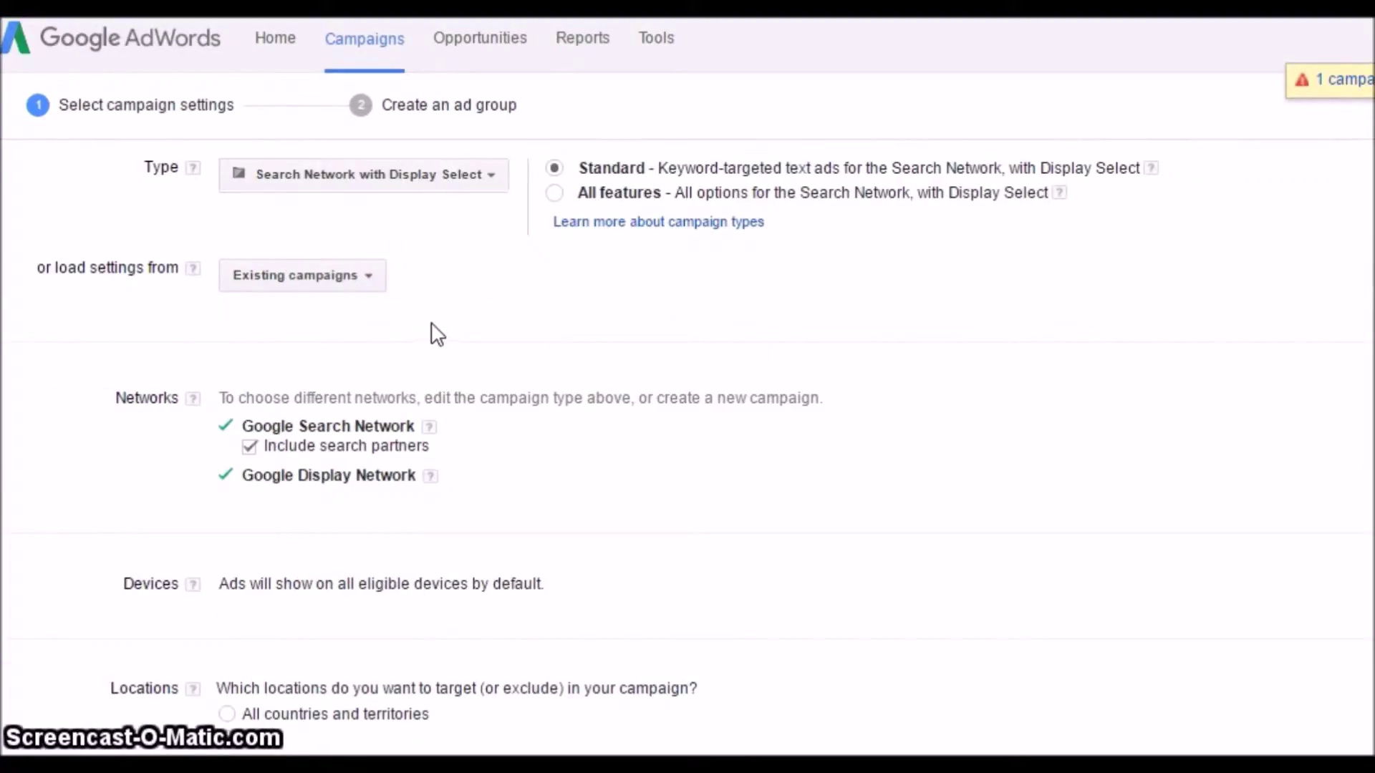
- Switch location targeting from India to All countries and territories
scroll(430, 328, "down", 2)
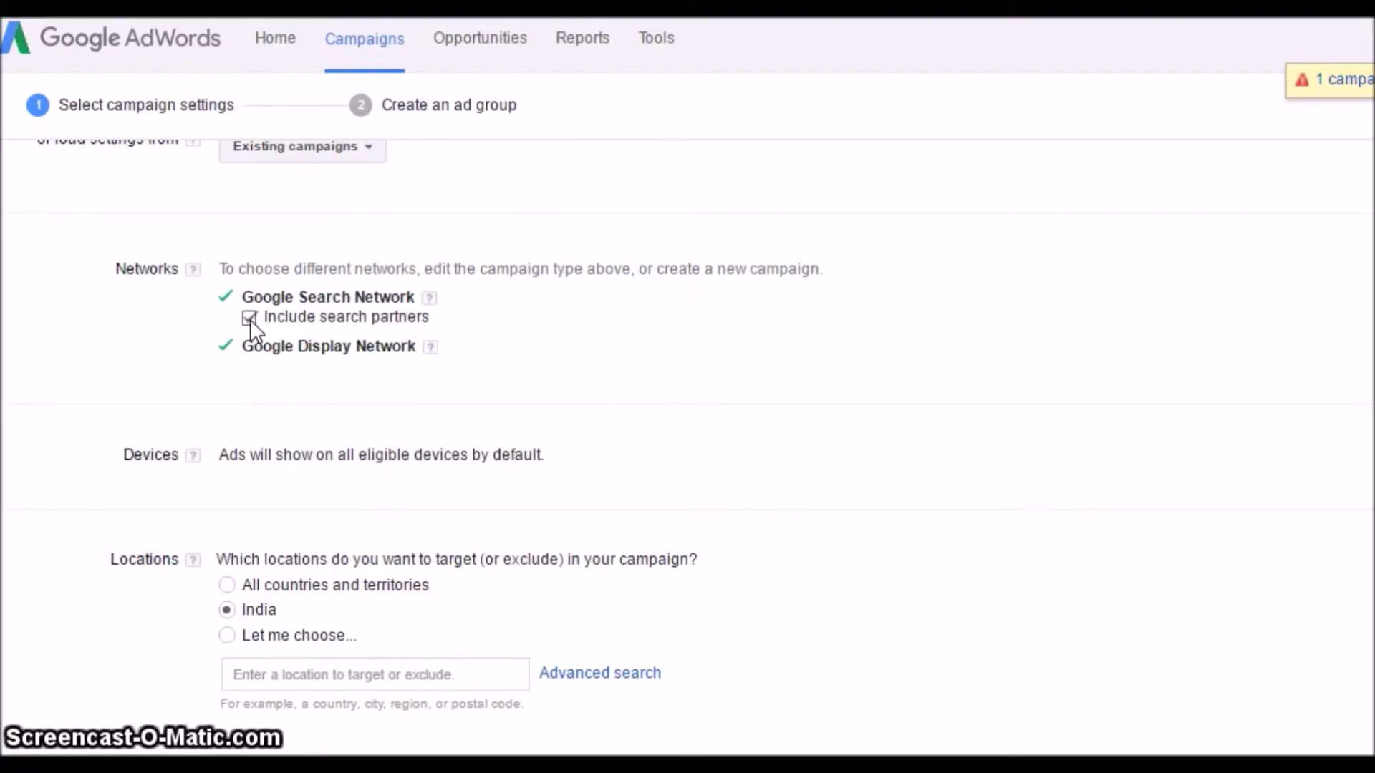
scroll(546, 490, "down", 4)
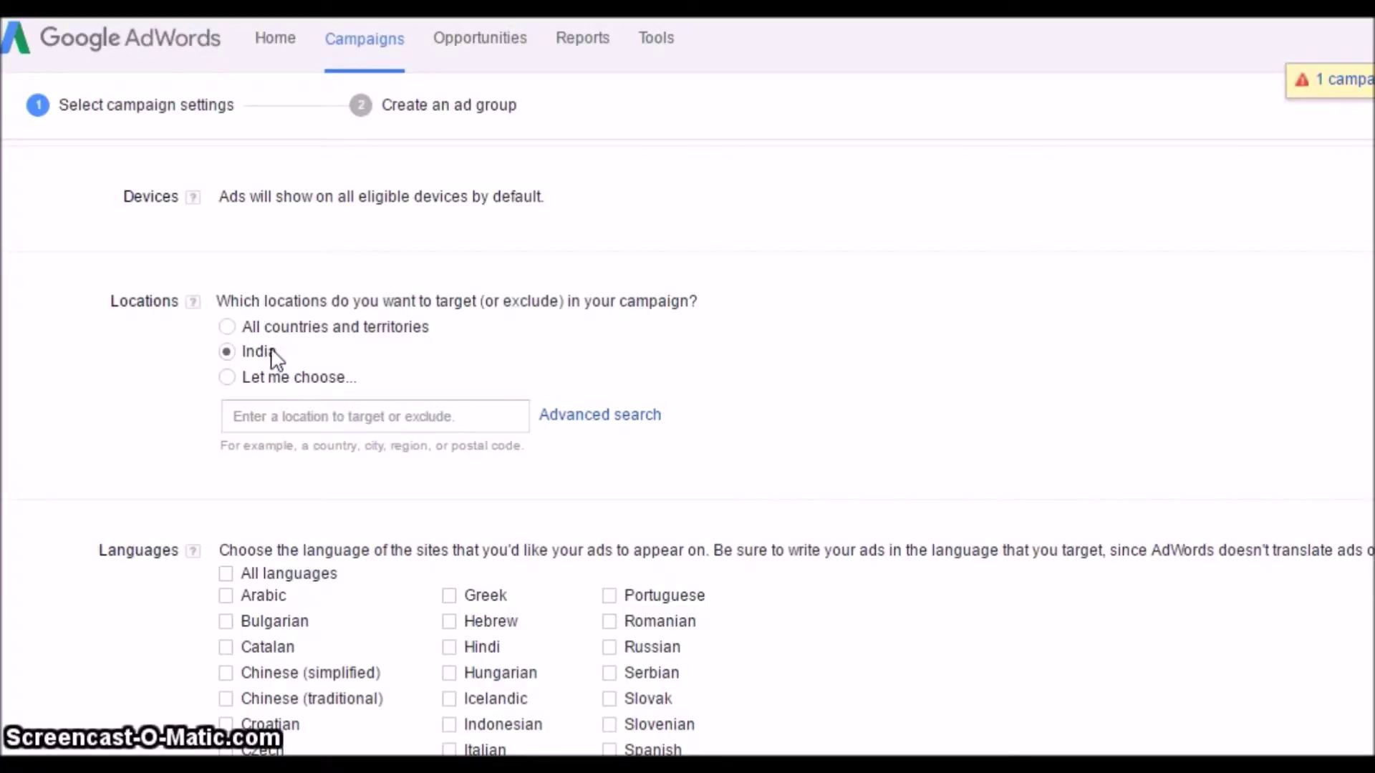
left_click(227, 377)
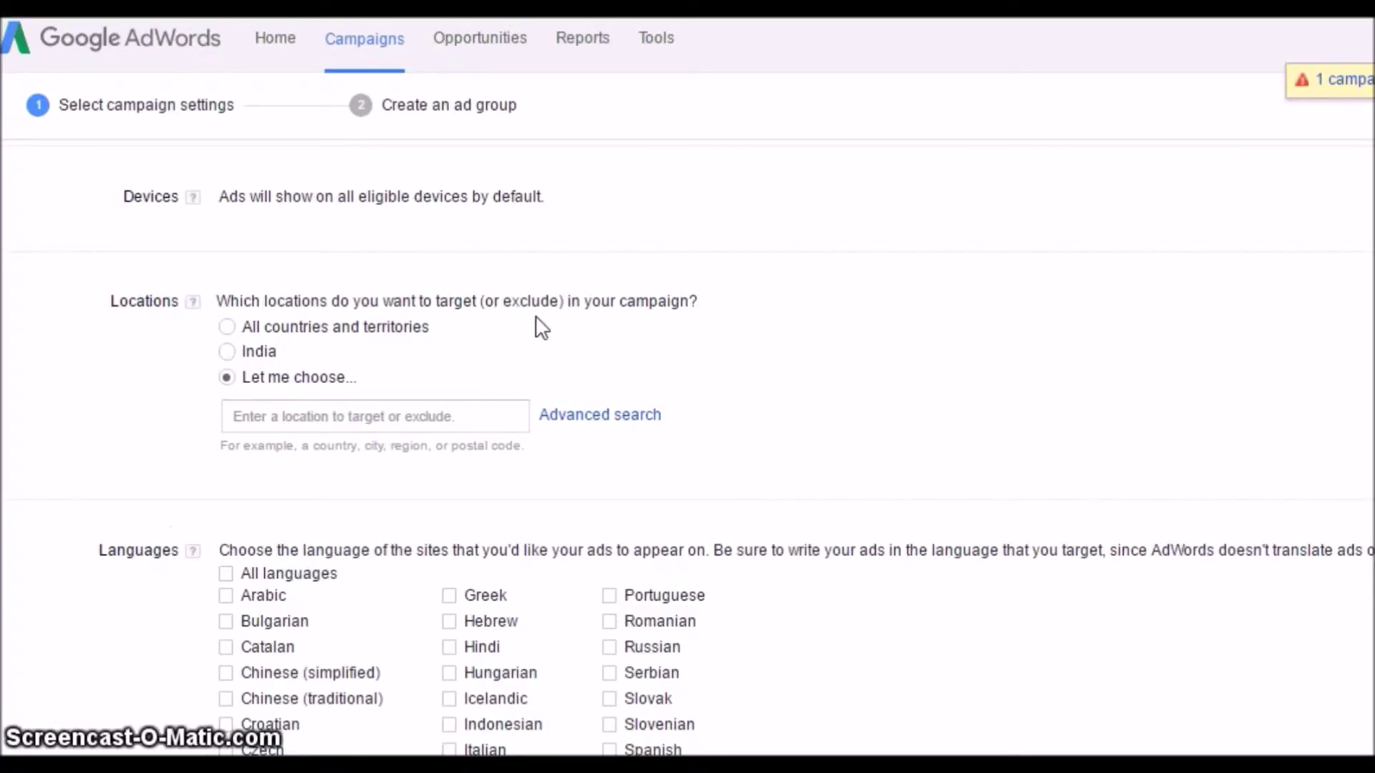
scroll(362, 582, "down", 3)
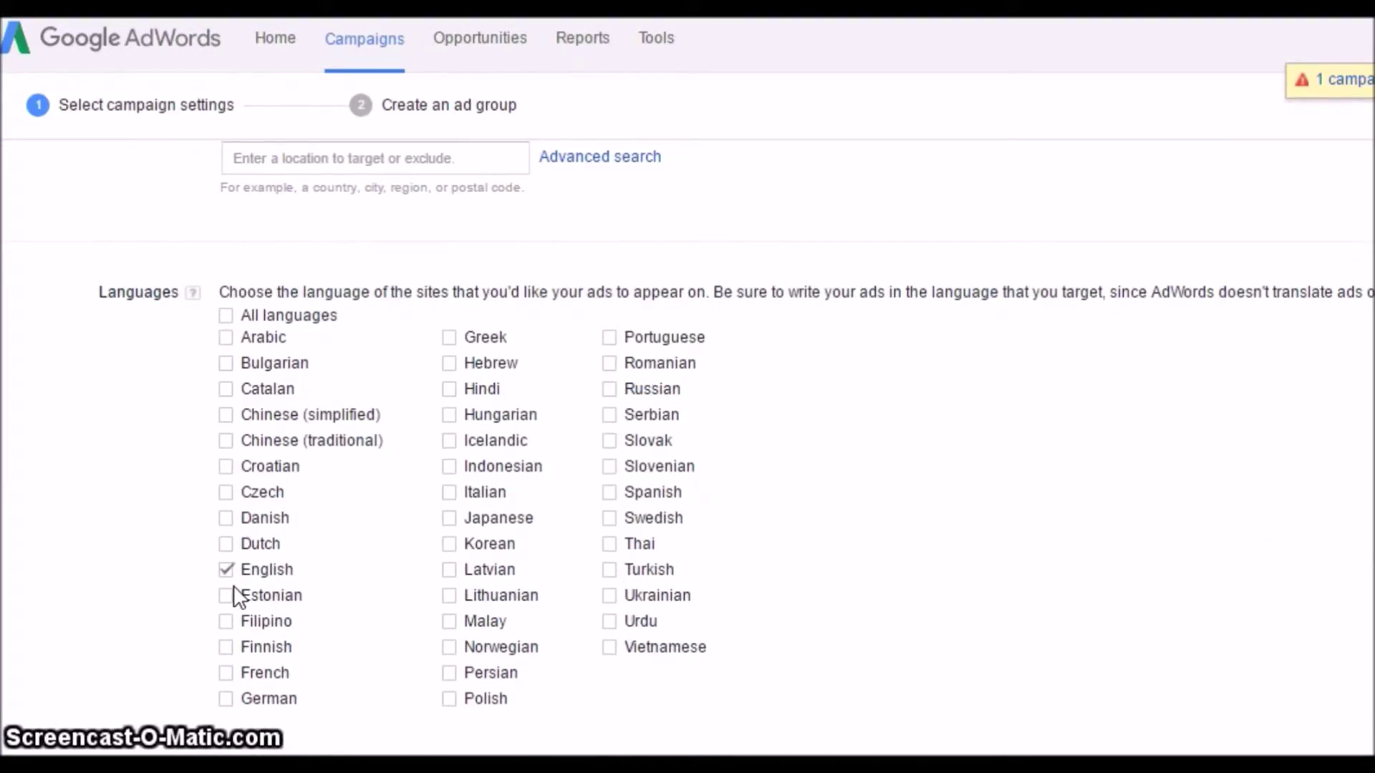
scroll(282, 428, "up", 3)
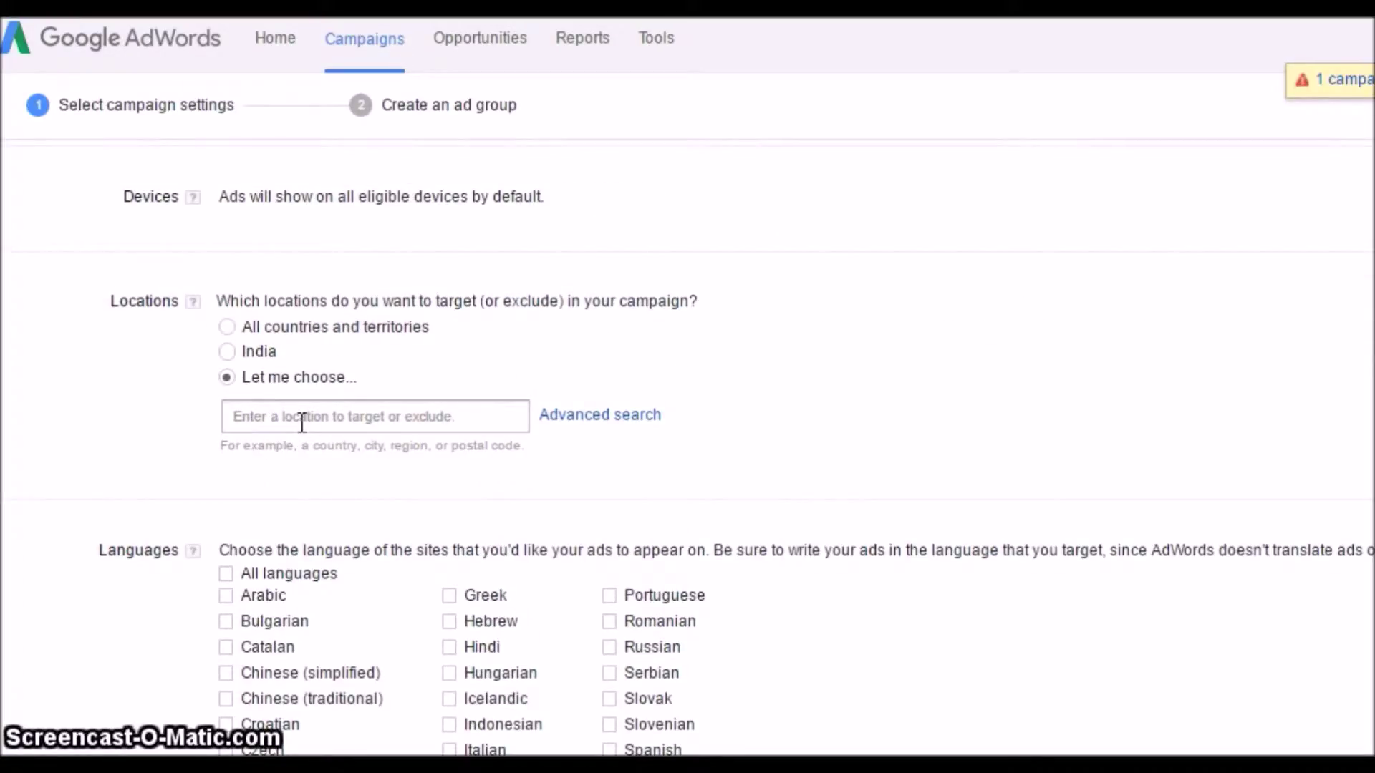
left_click(272, 401)
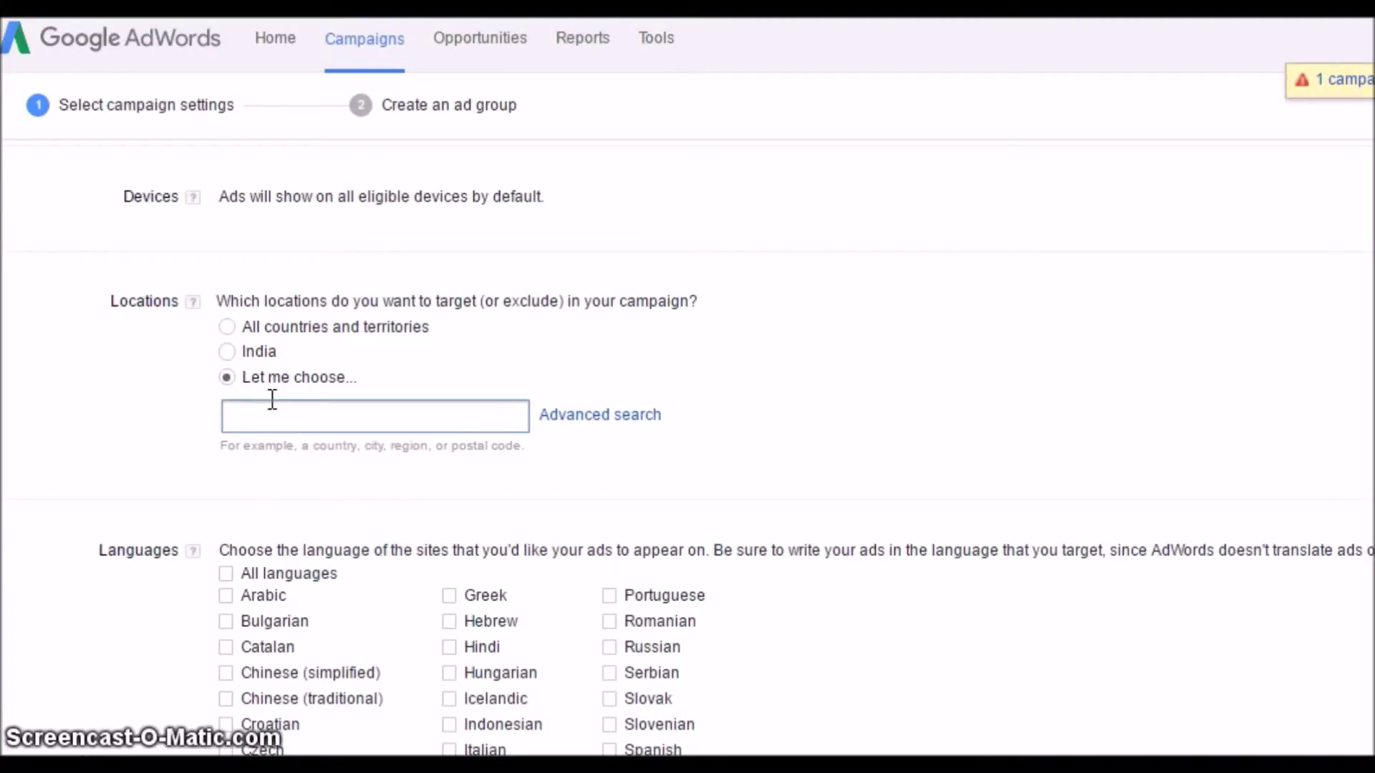
left_click(230, 327)
scroll(428, 293, "down", 5)
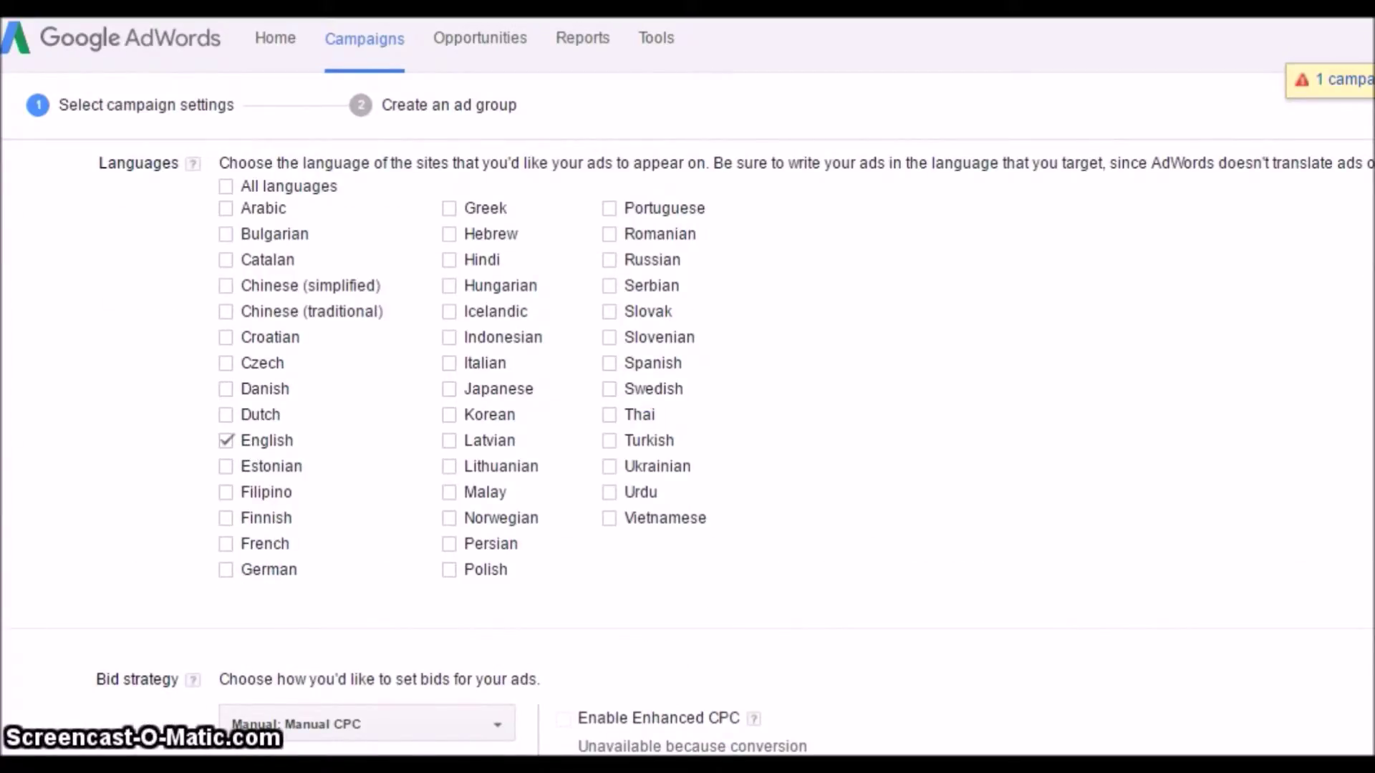
scroll(301, 309, "down", 5)
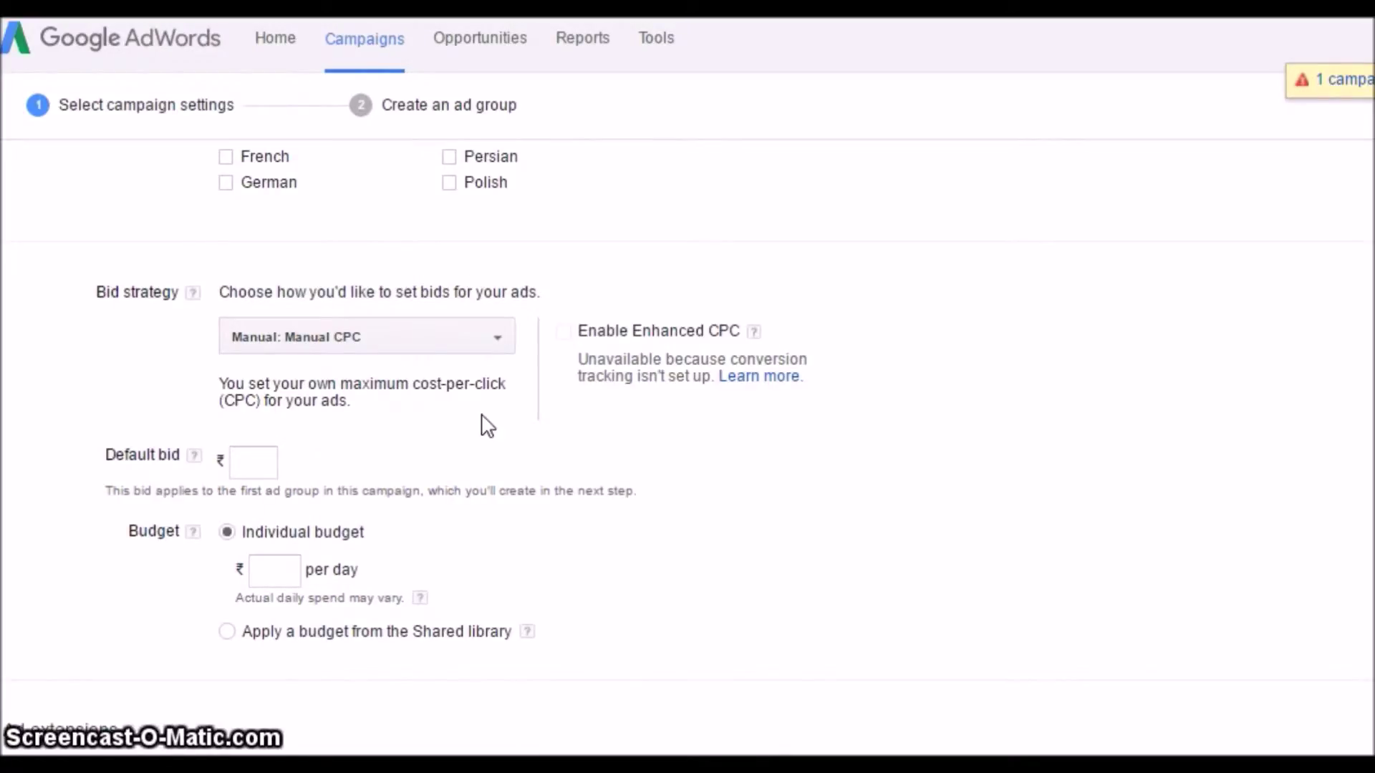
left_click(497, 337)
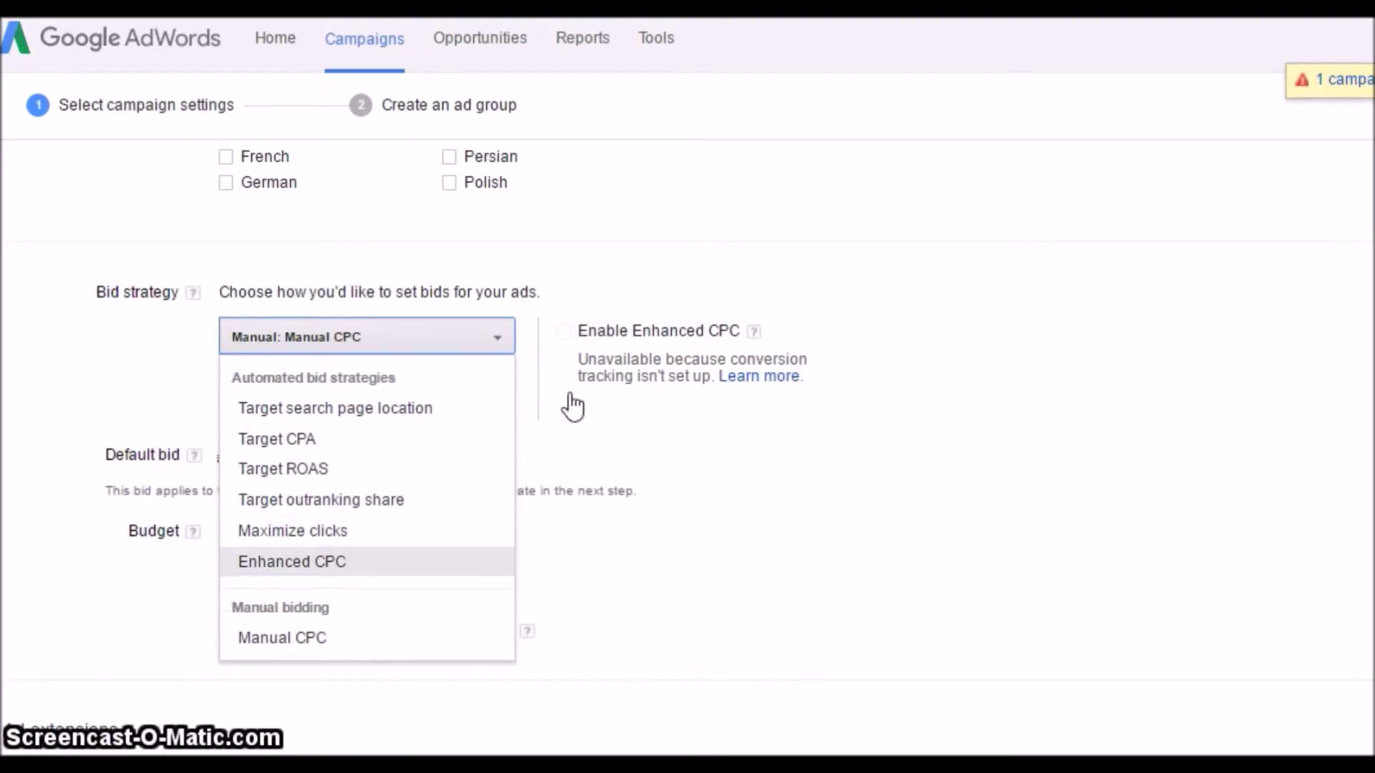
left_click(741, 292)
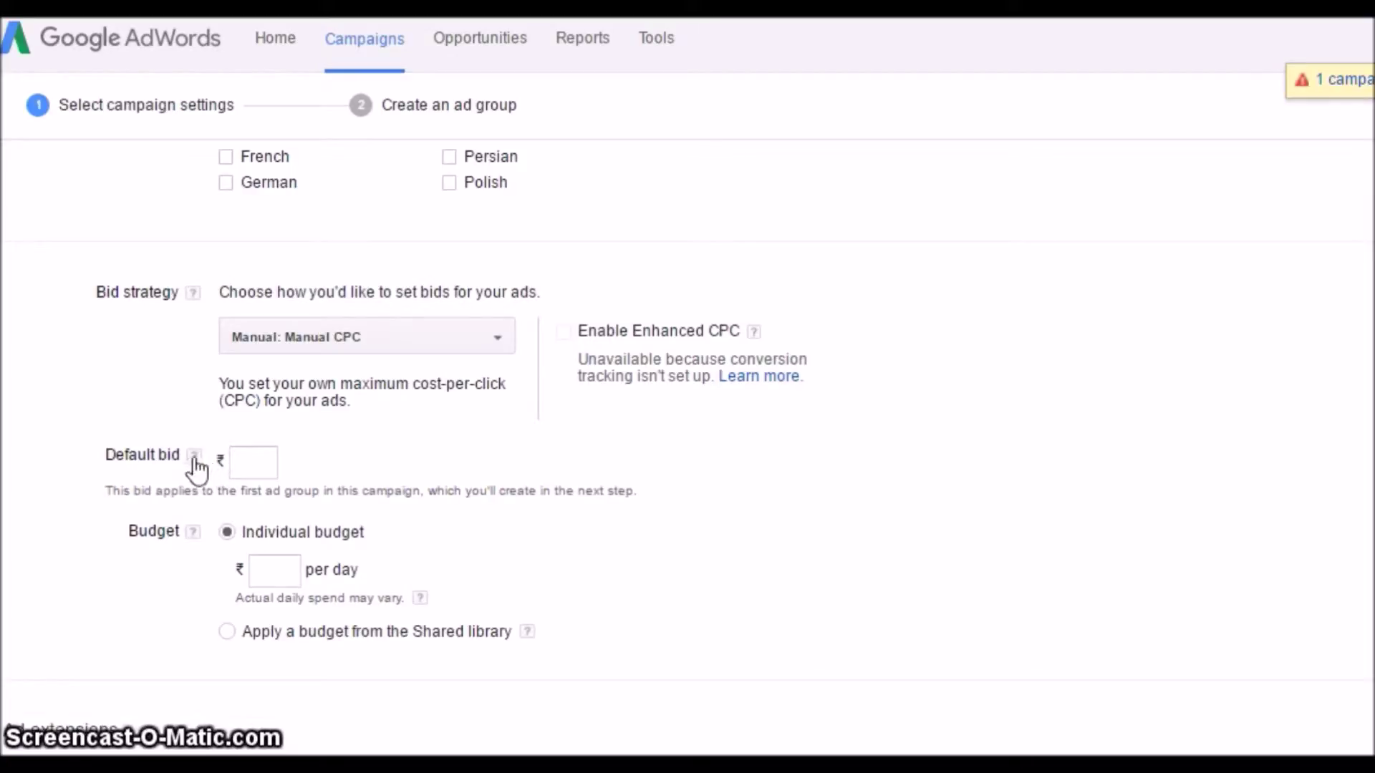
mouse_move(192, 461)
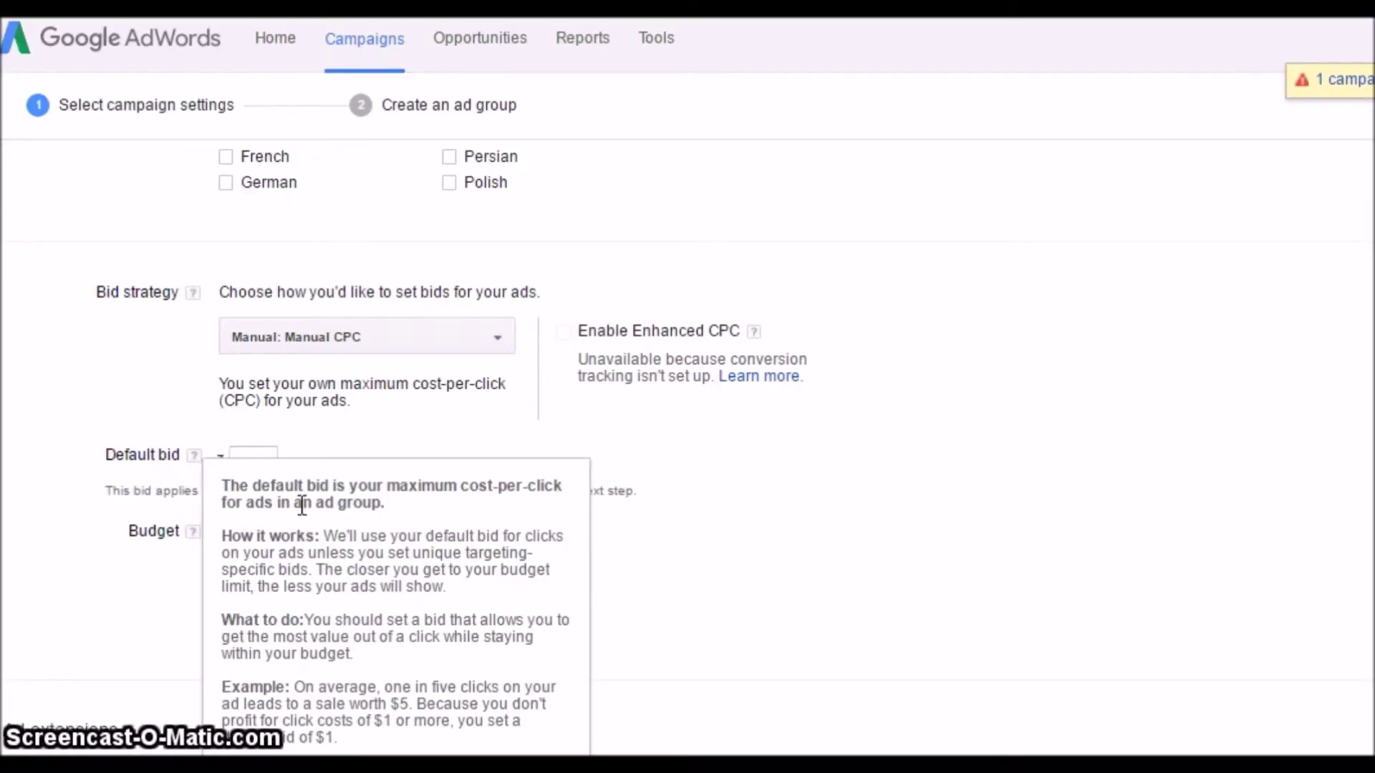
left_click_drag(222, 487, 551, 734)
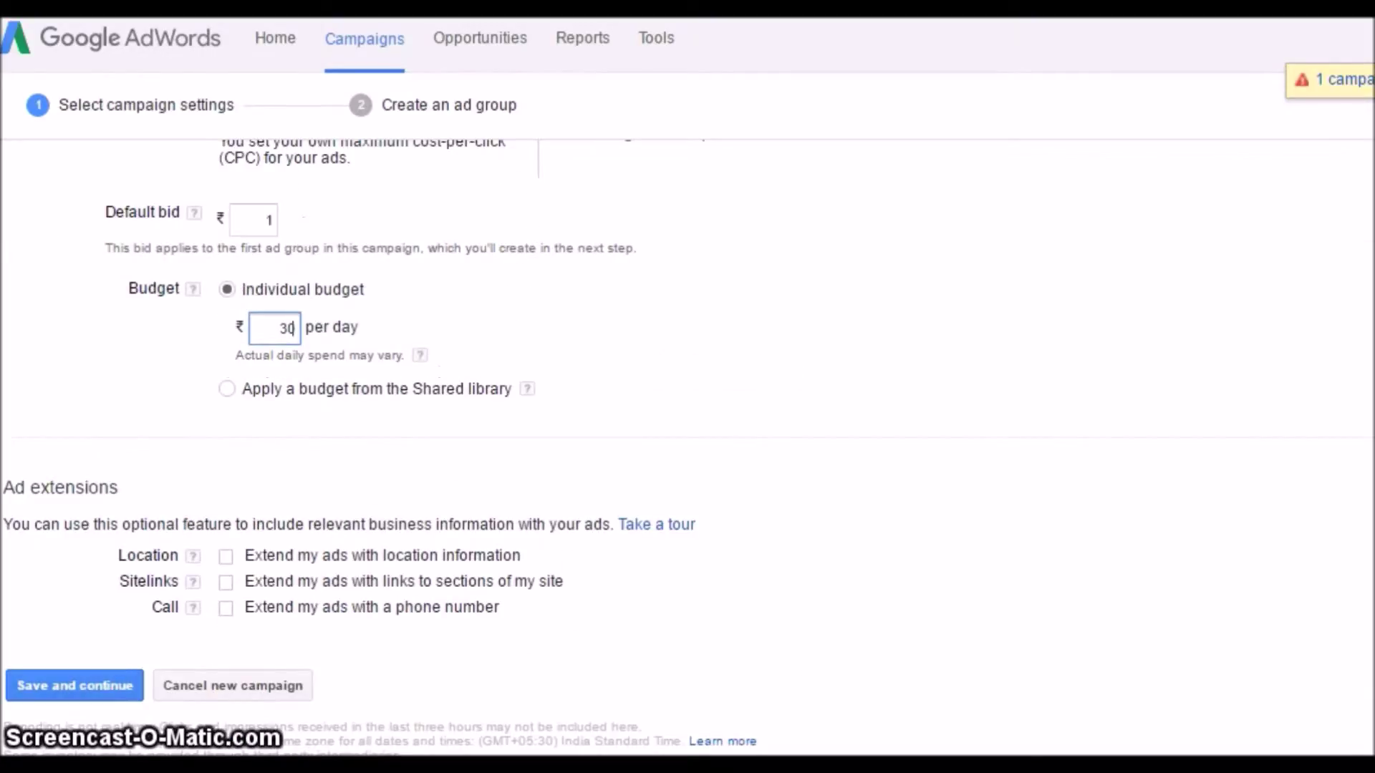
- Set a ₹1 default bid and ₹30 daily budget, adjust ad extensions, and save the settings
mouse_move(195, 215)
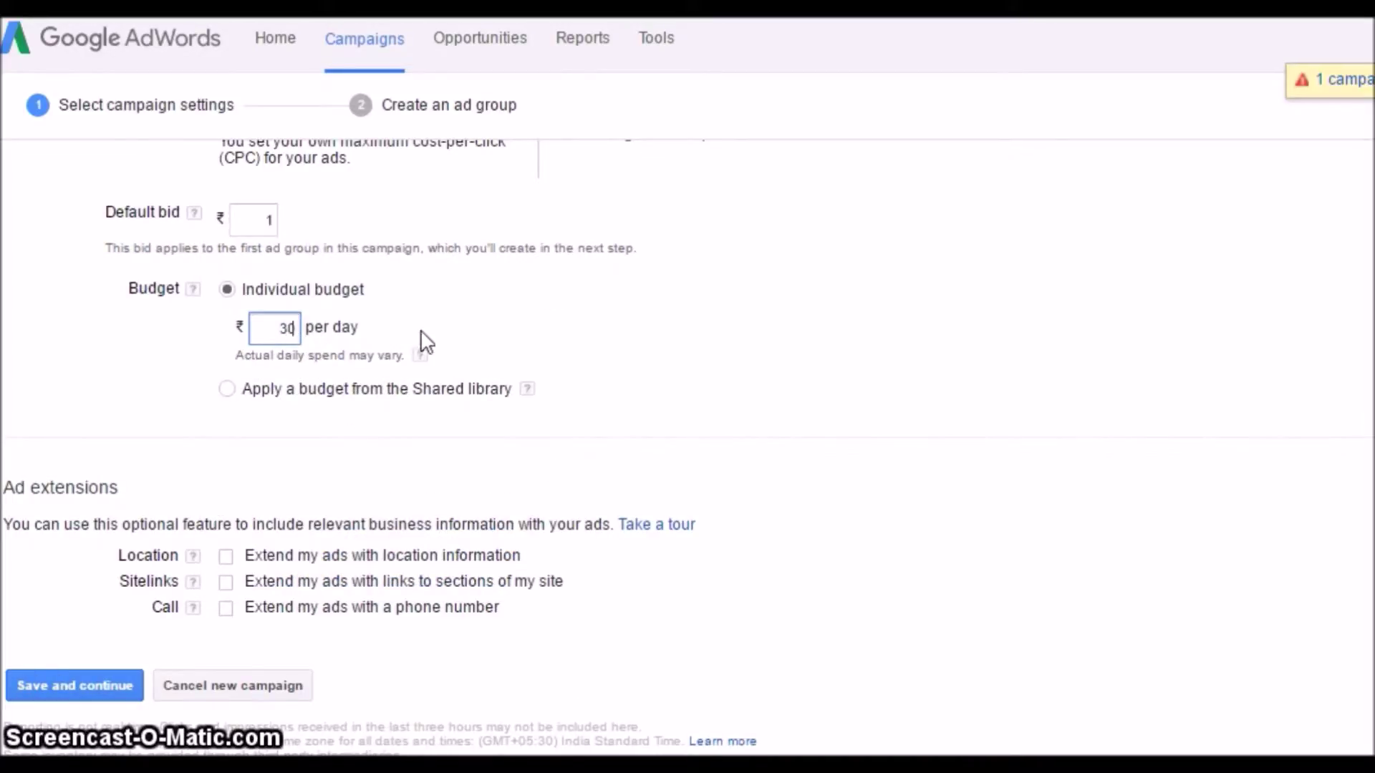
mouse_move(421, 358)
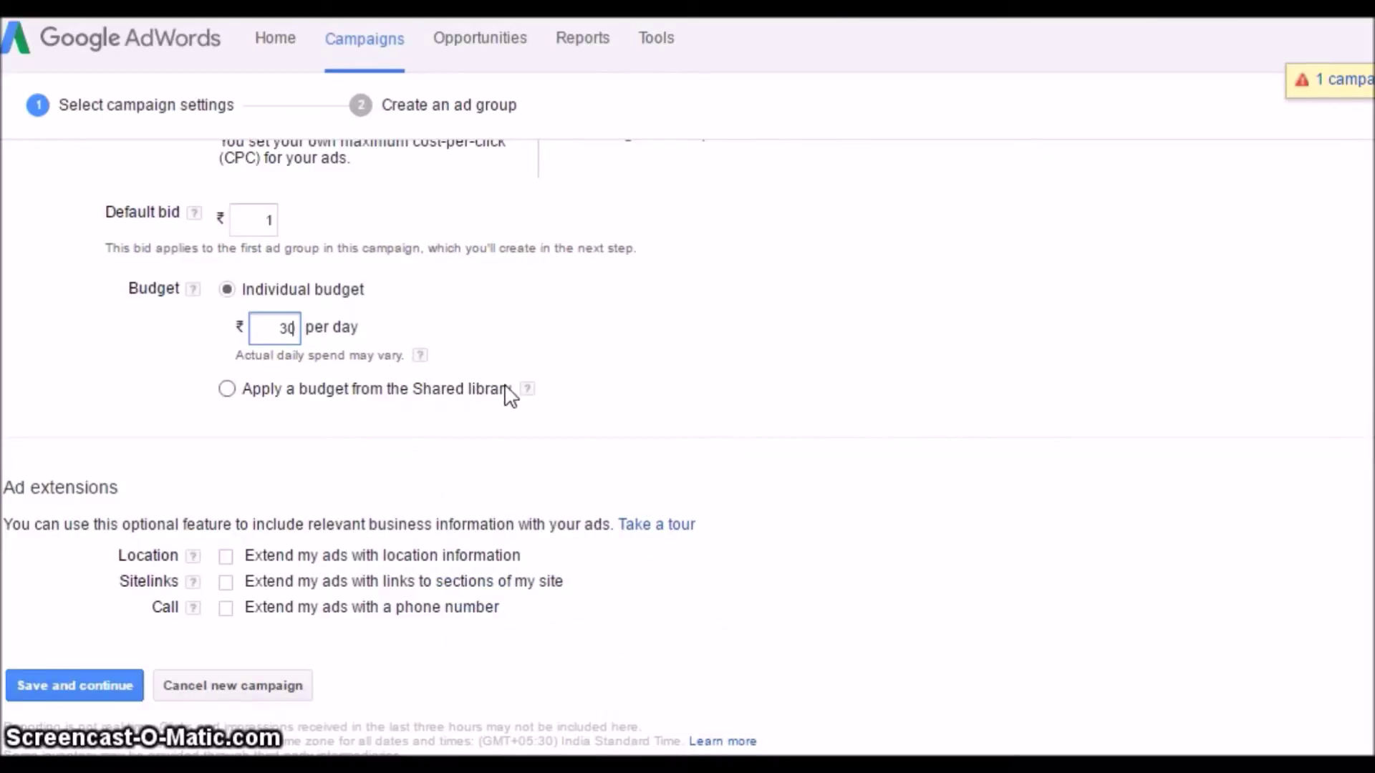
mouse_move(527, 399)
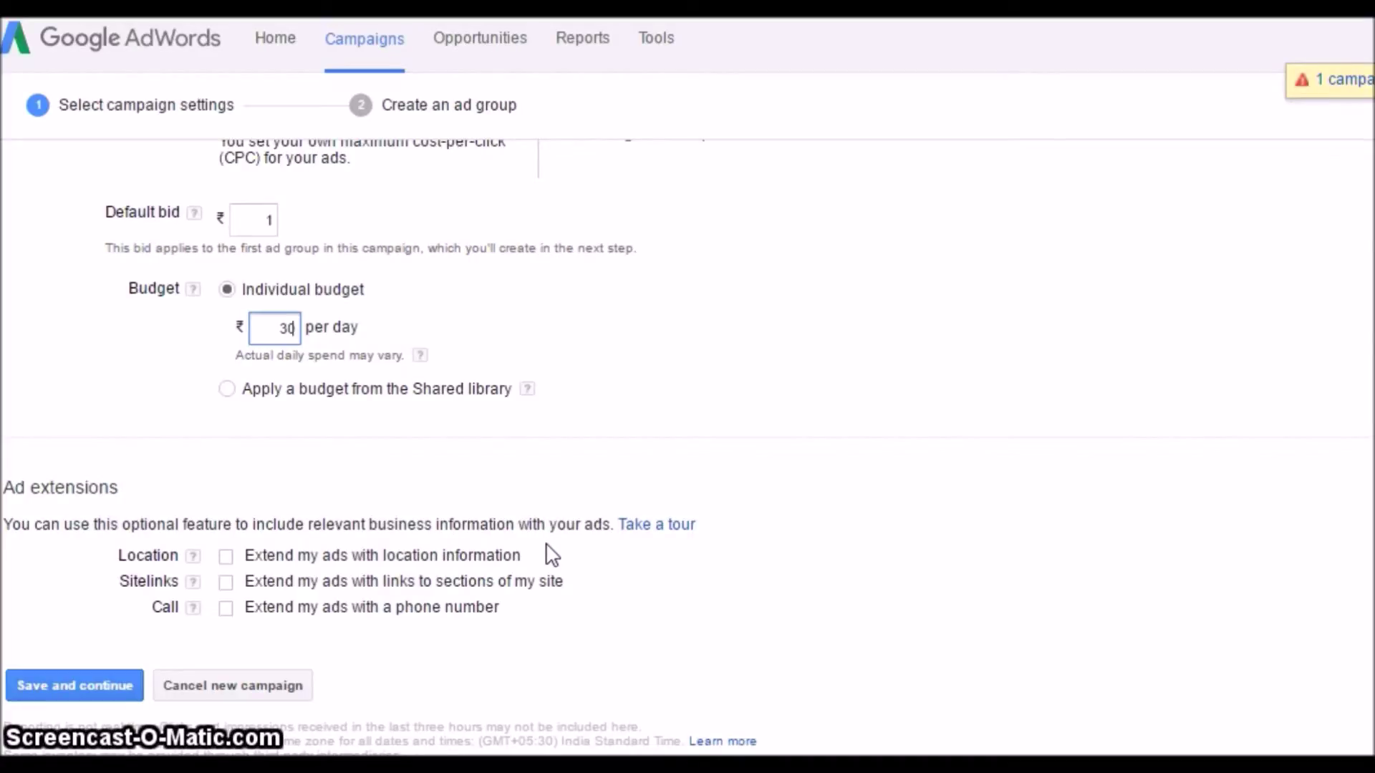
left_click(225, 610)
left_click(226, 582)
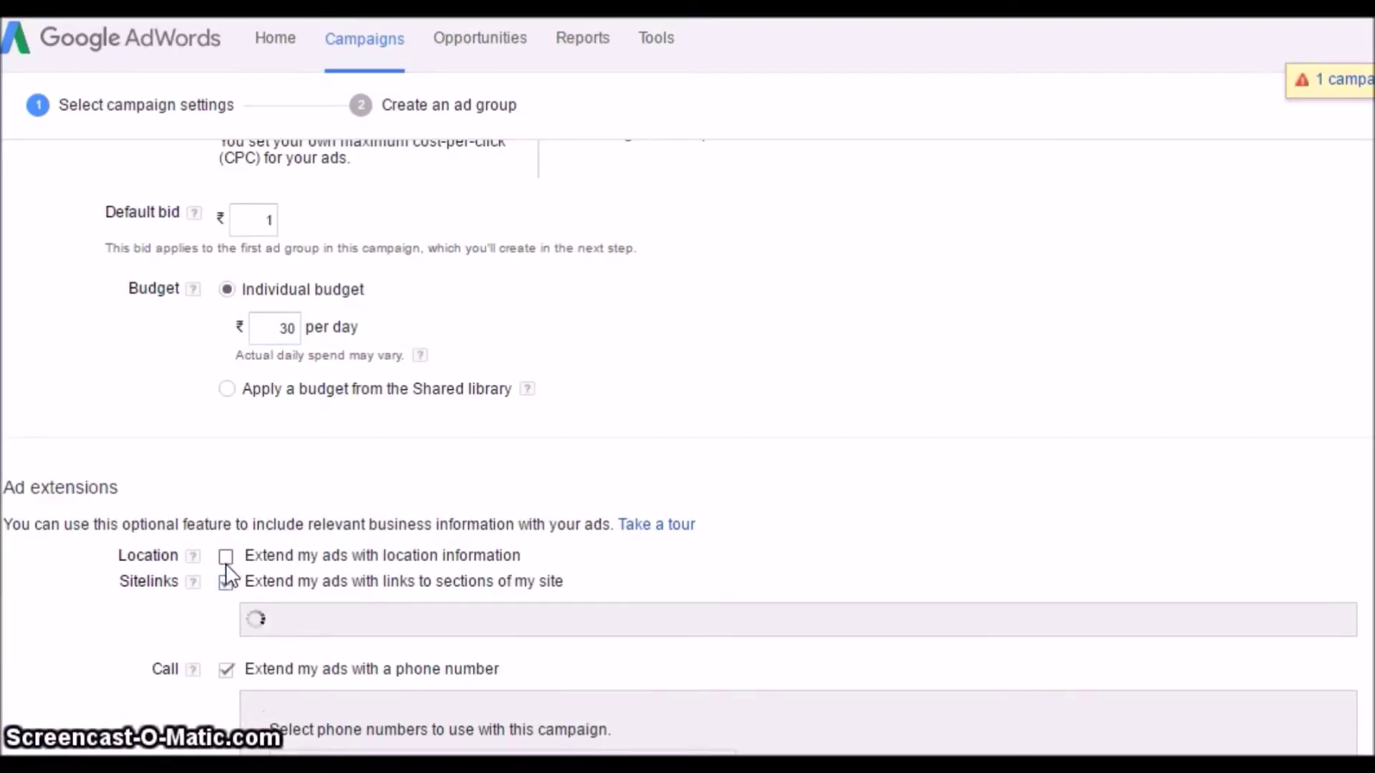
left_click(226, 557)
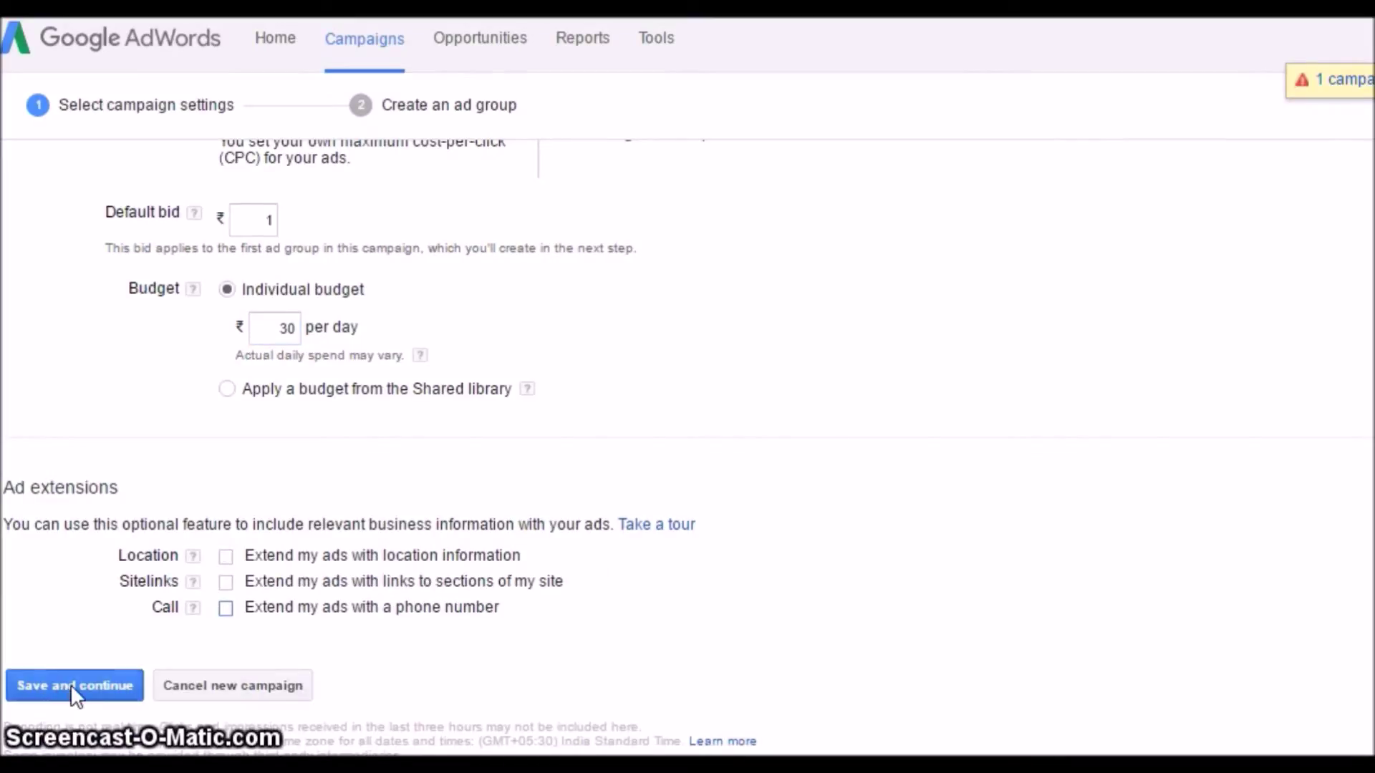
left_click(72, 684)
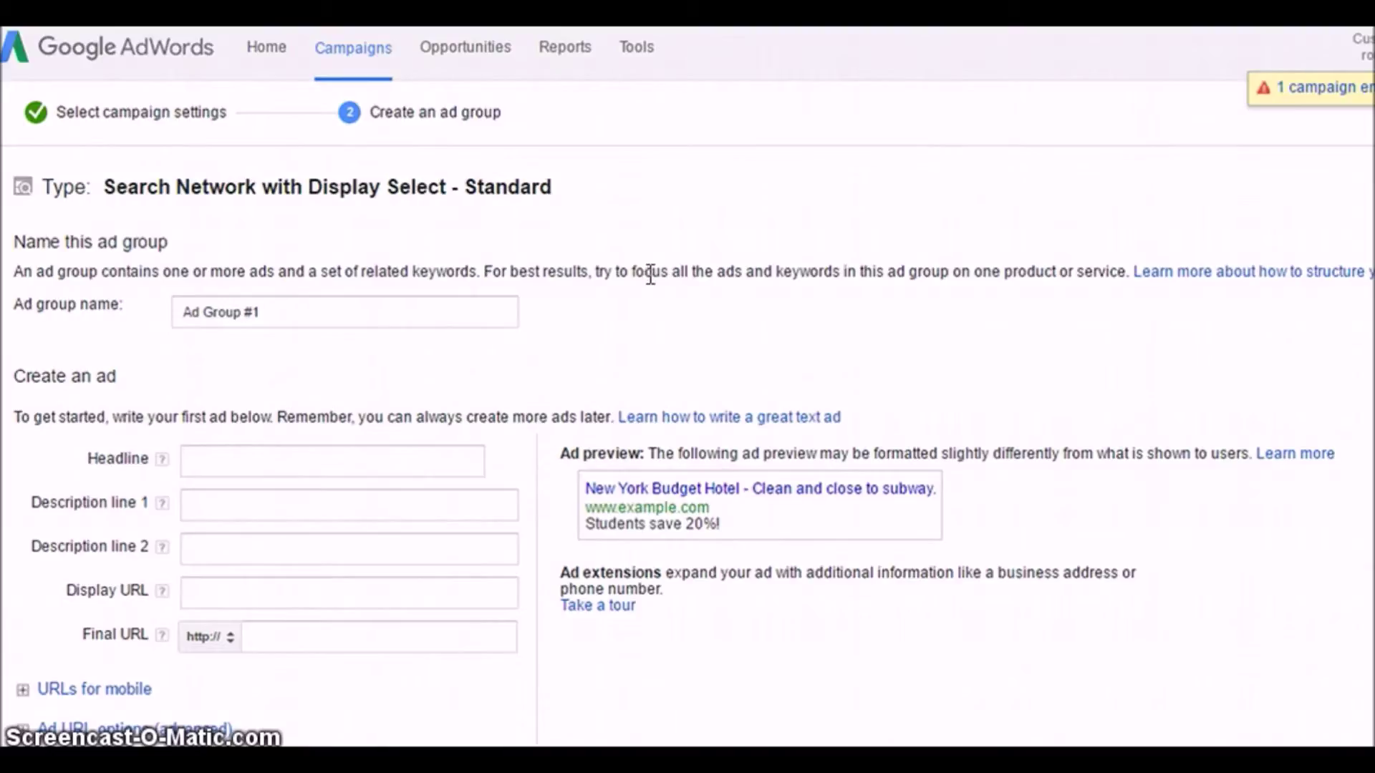
- Name the ad group 'Amazon affiliate in stream'
left_click_drag(603, 277, 1131, 265)
left_click(955, 299)
left_click(333, 312)
type("Amazon affiliate in stream")
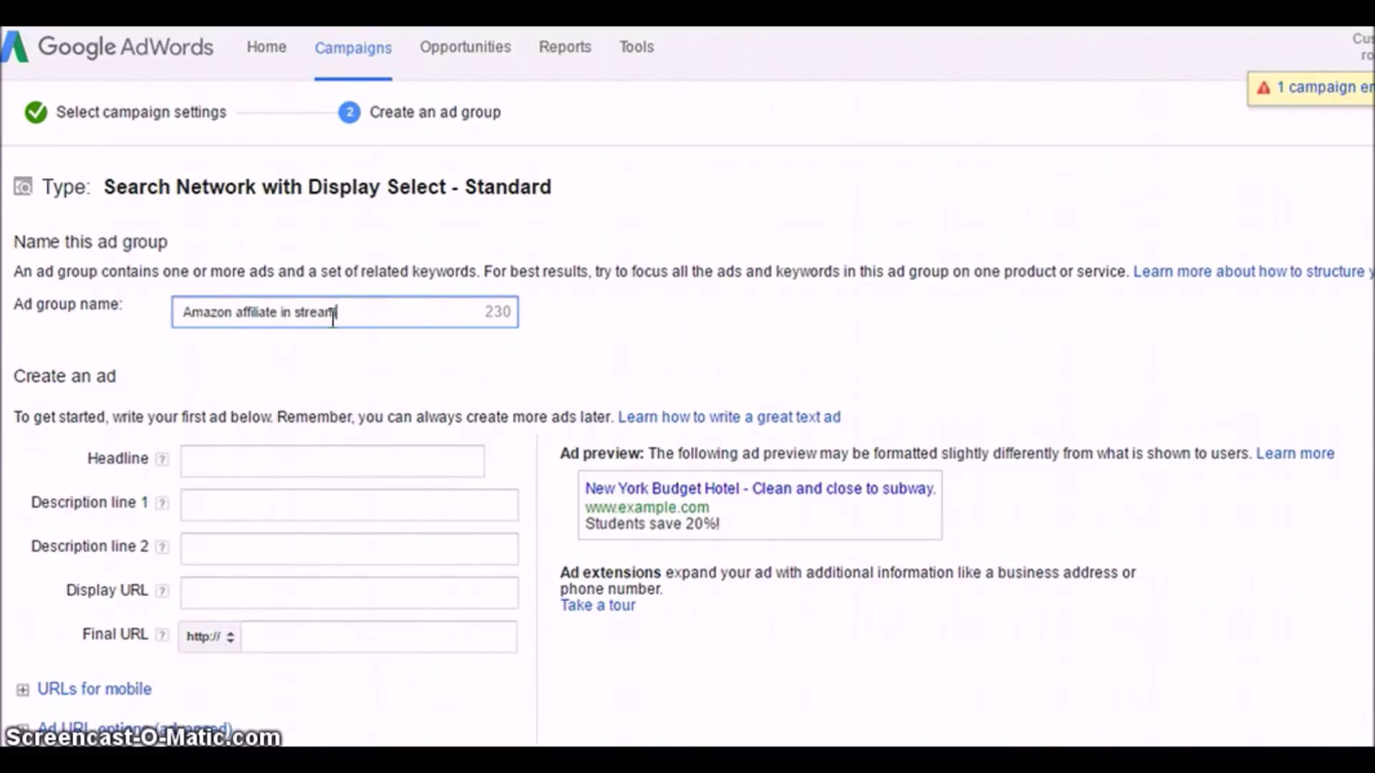
scroll(340, 351, "down", 2)
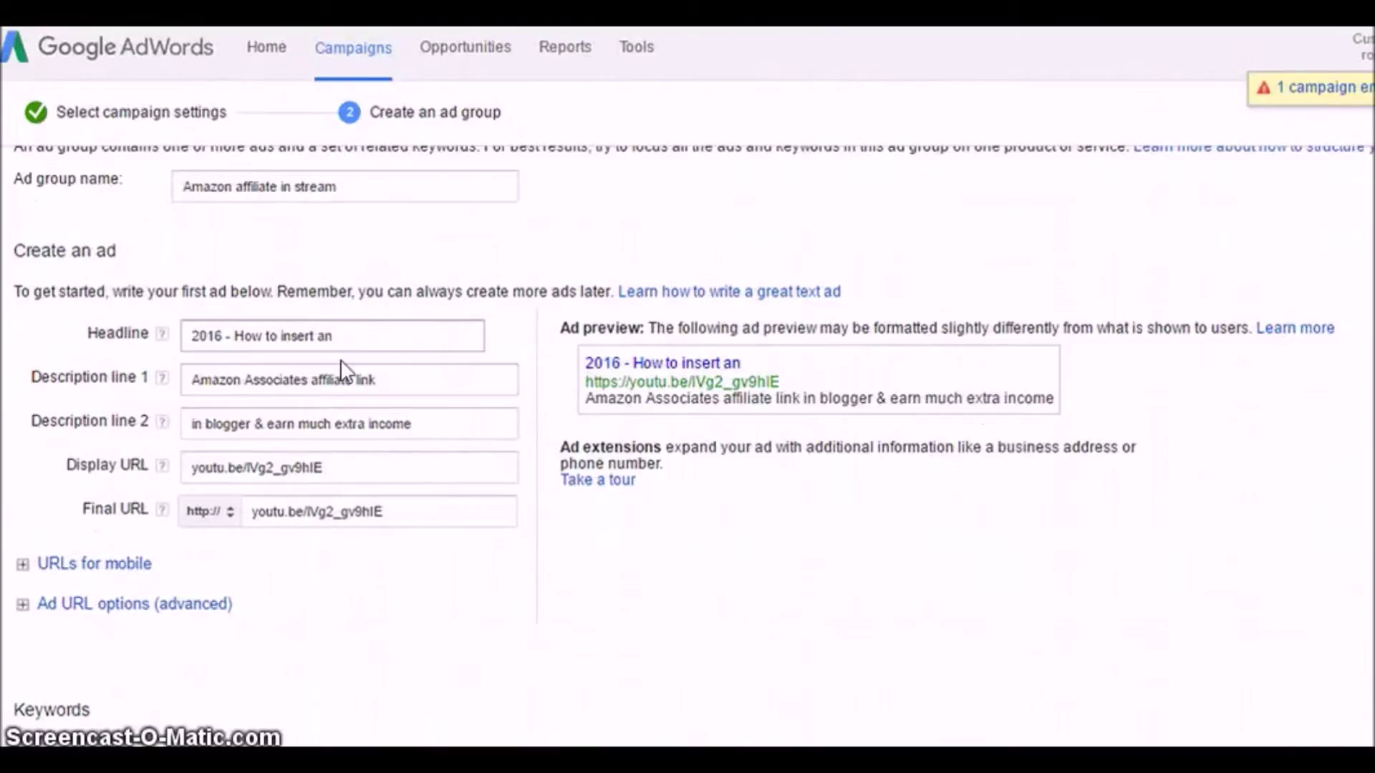
- Write the ad headline and both description lines about the Amazon Associates affiliate link
left_click(367, 340)
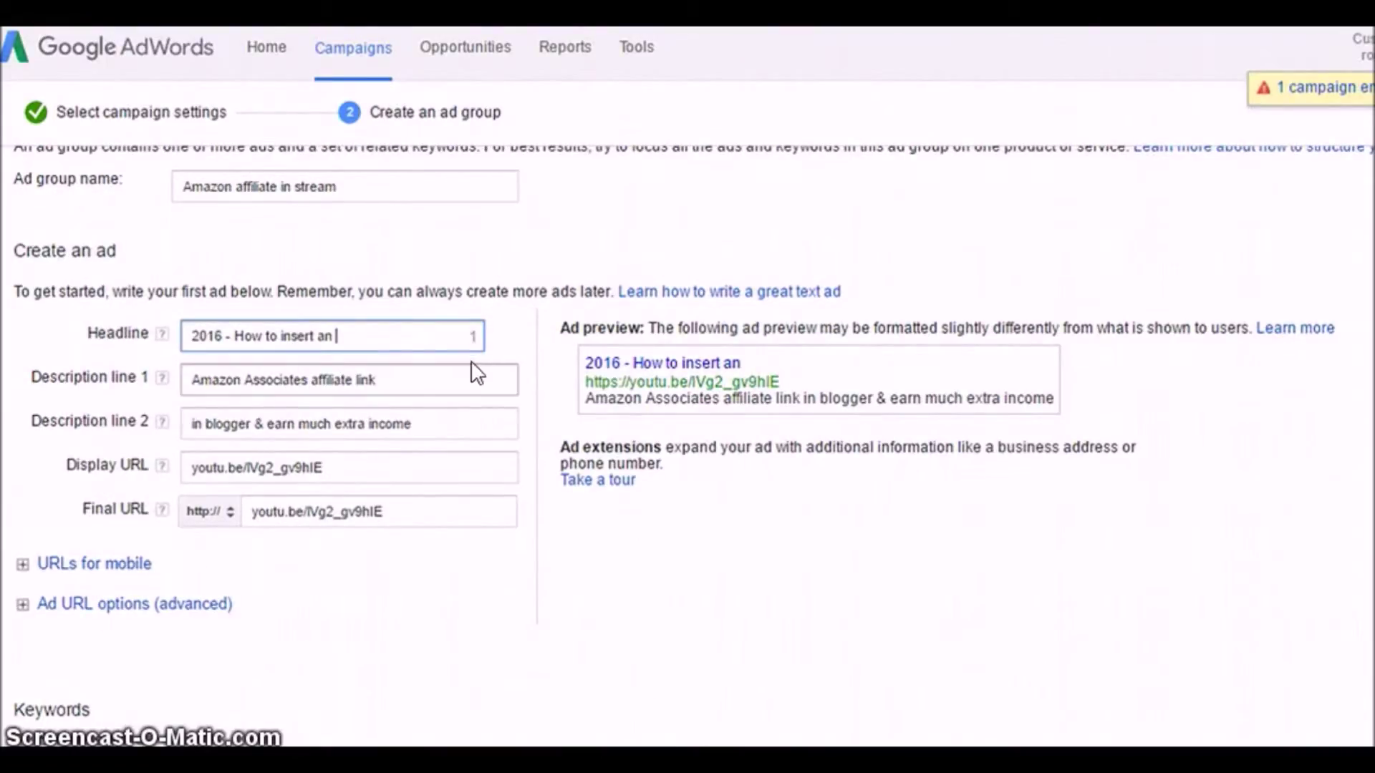
left_click(415, 376)
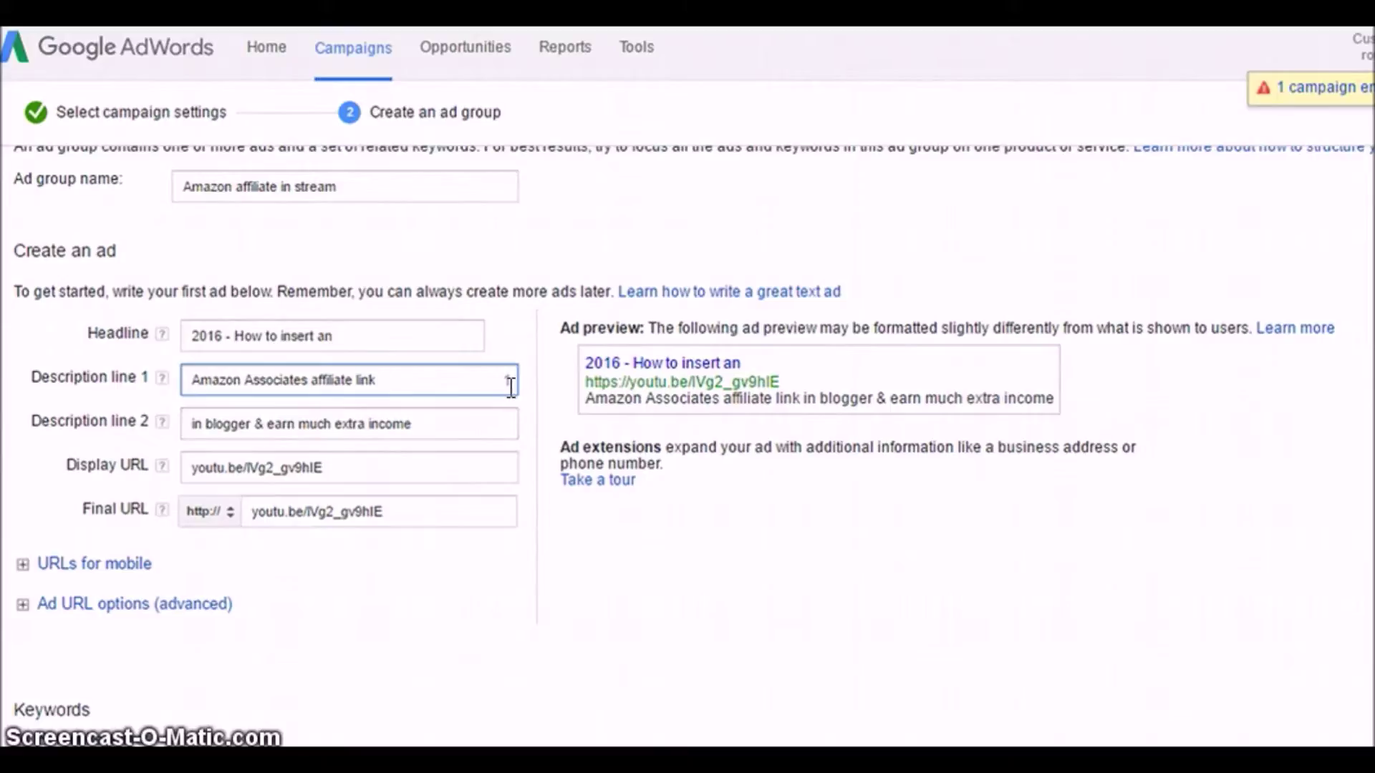
left_click(465, 420)
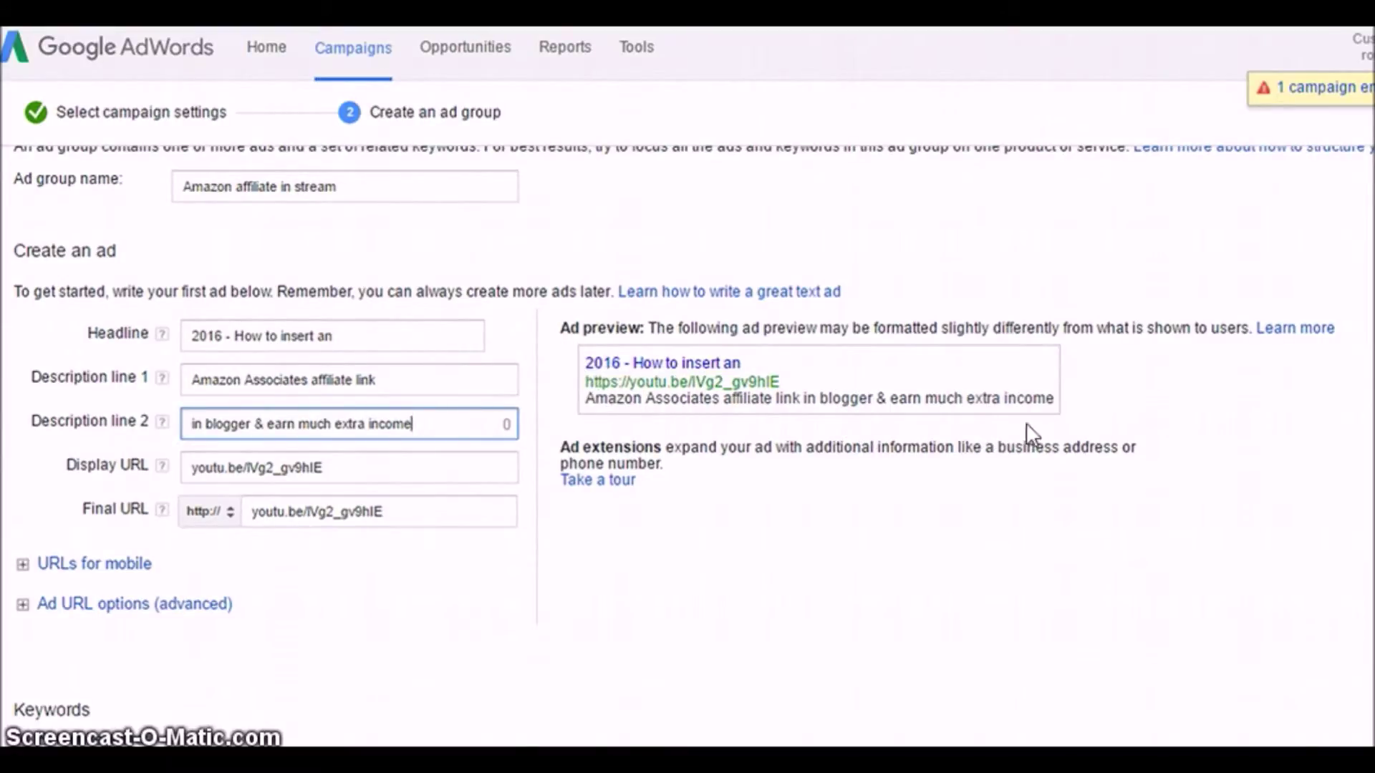
left_click_drag(1057, 398, 603, 344)
left_click(763, 512)
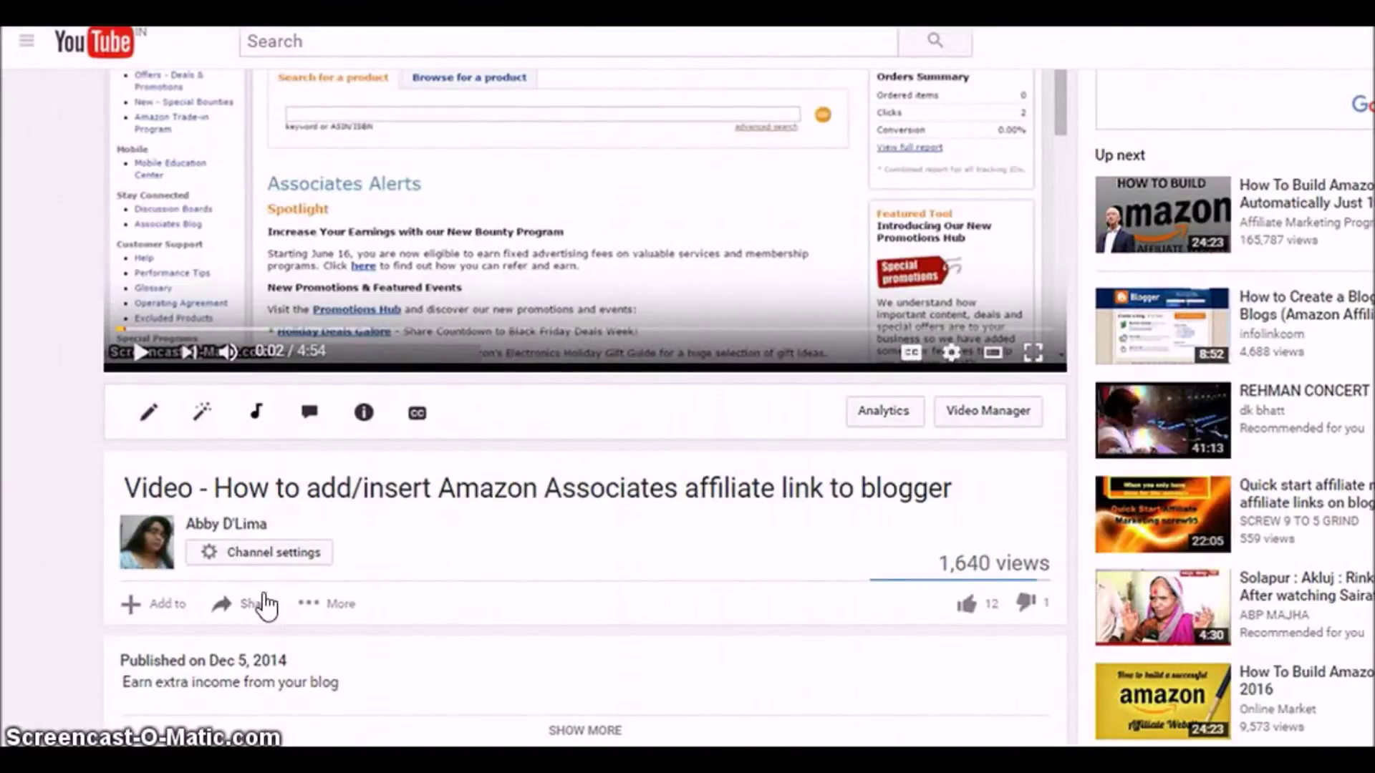
- Copy the video's share link from YouTube
left_click(258, 603)
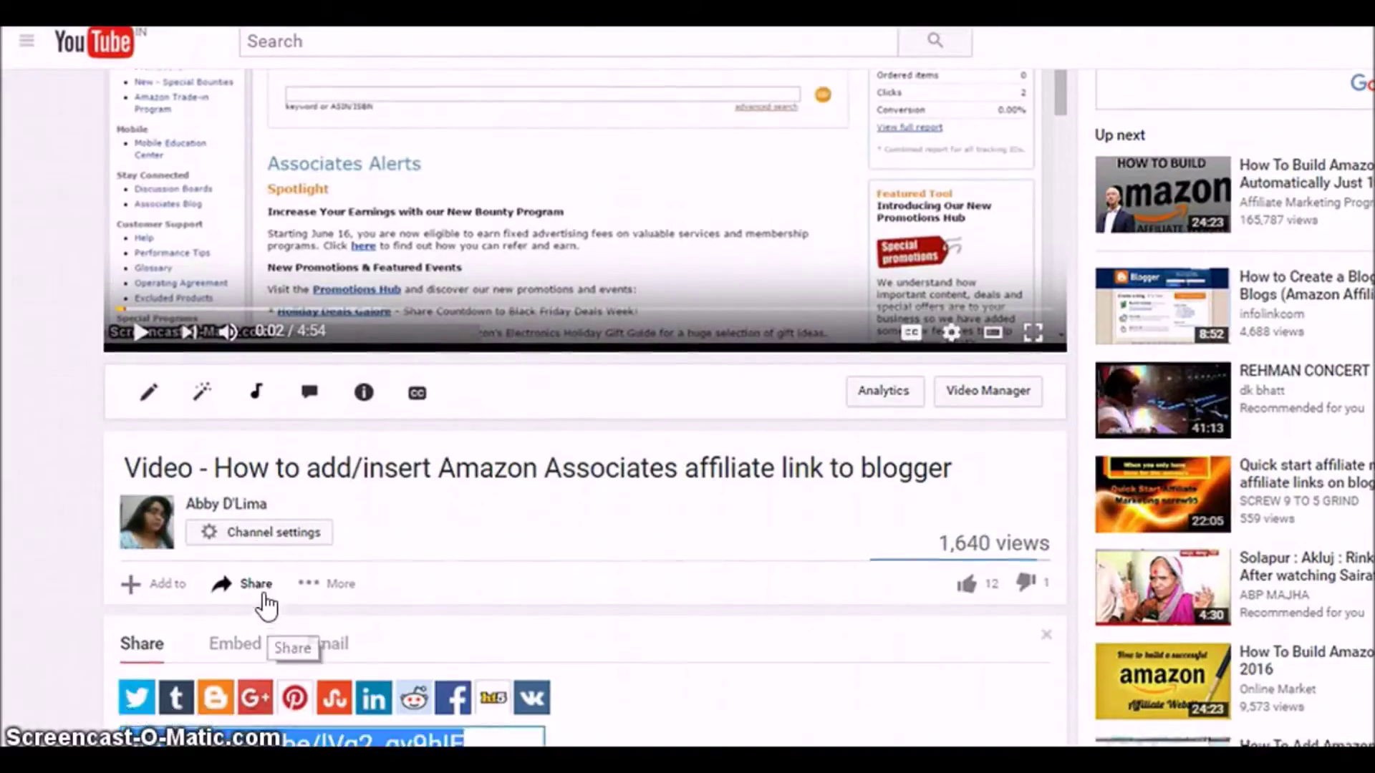
scroll(267, 605, "down", 3)
right_click(312, 515)
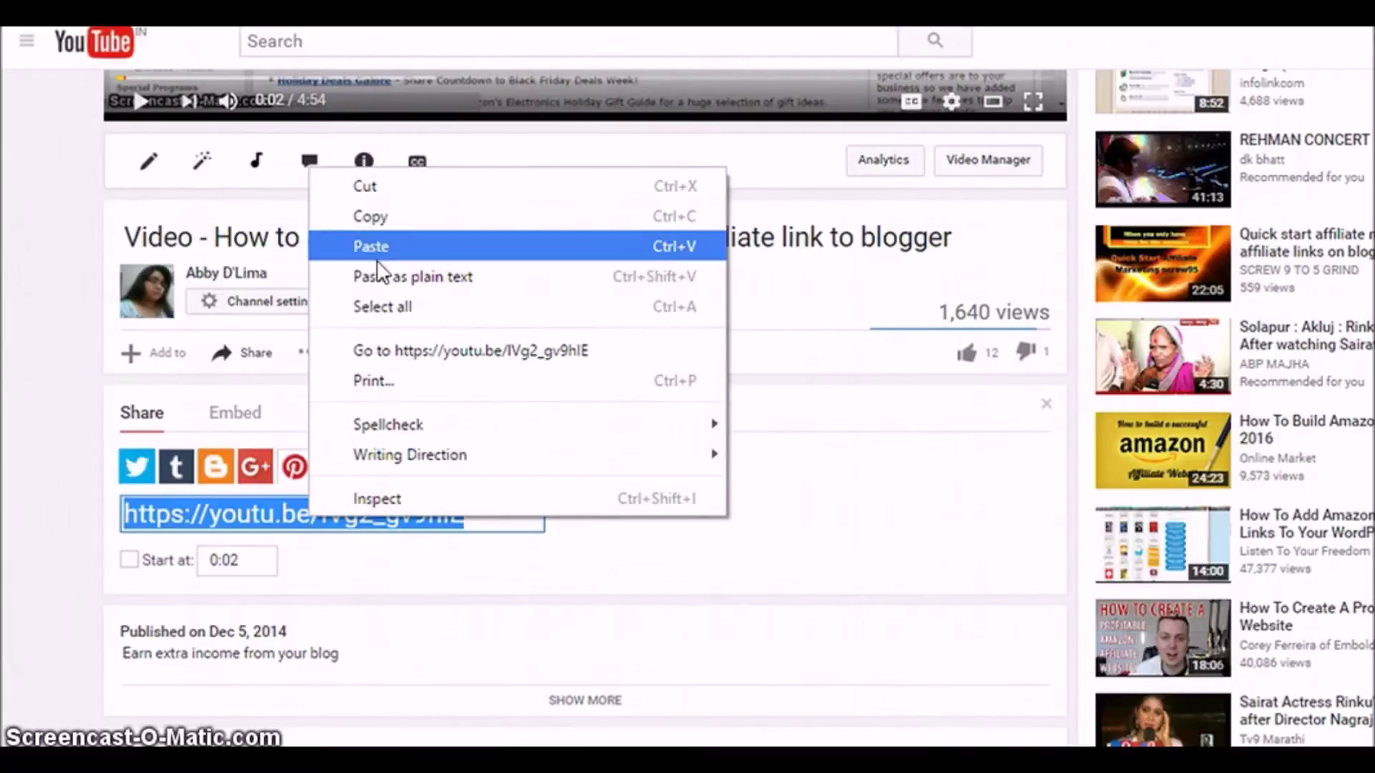
left_click(379, 214)
- Replace the Display URL with the pasted YouTube video link
left_click(271, 465)
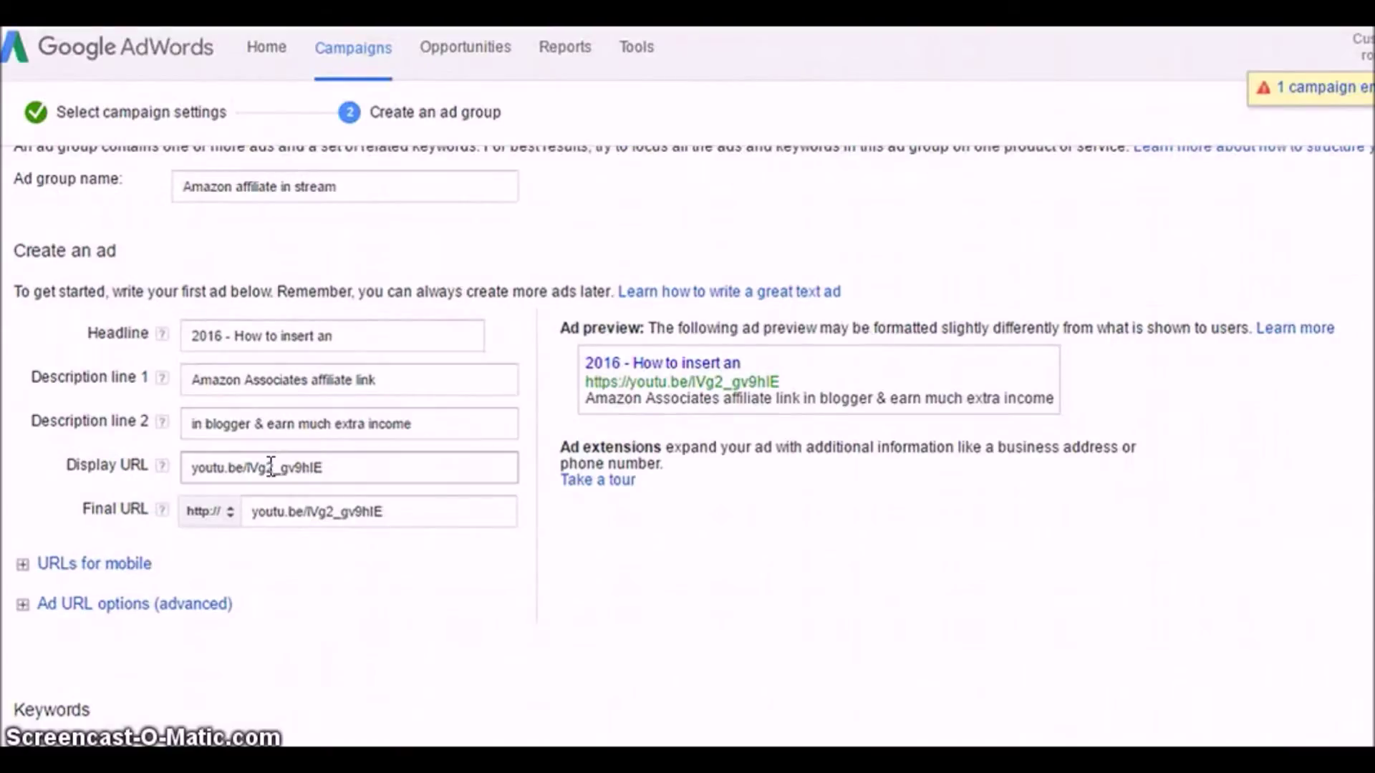
left_click(341, 469)
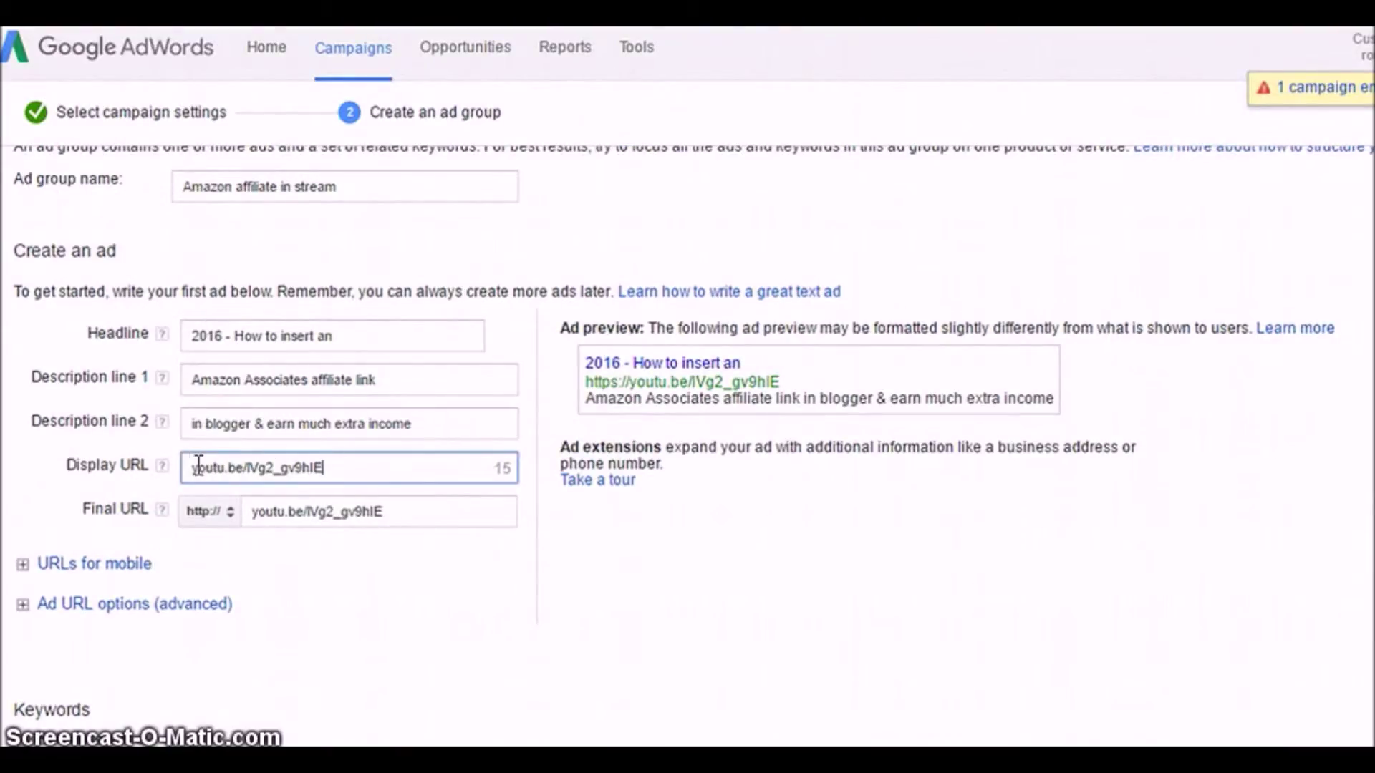
left_click_drag(199, 464, 341, 459)
right_click(308, 462)
left_click(385, 538)
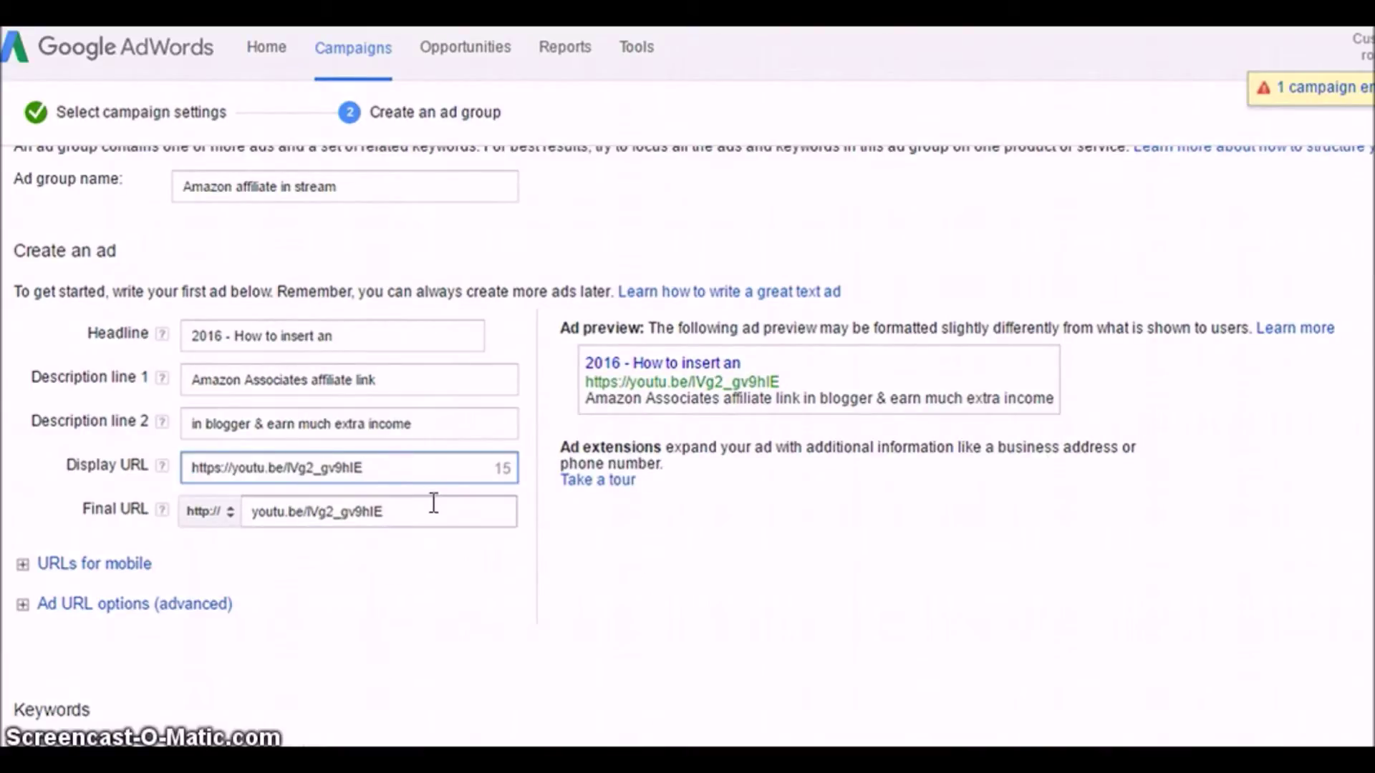
left_click(431, 518)
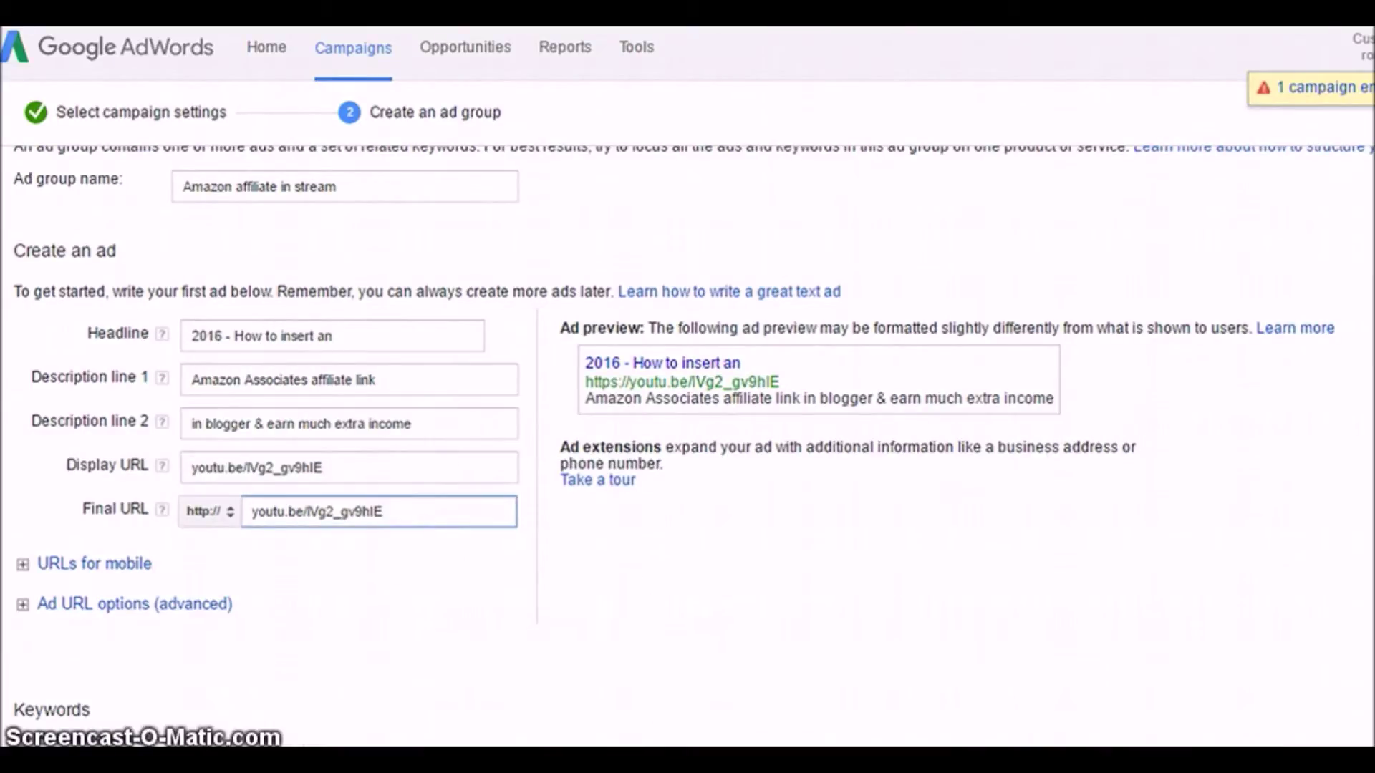
- Add a mobile URL pointing to the same YouTube video and reveal the advanced ad URL options
left_click(94, 563)
scroll(94, 563, "down", 4)
mouse_move(164, 350)
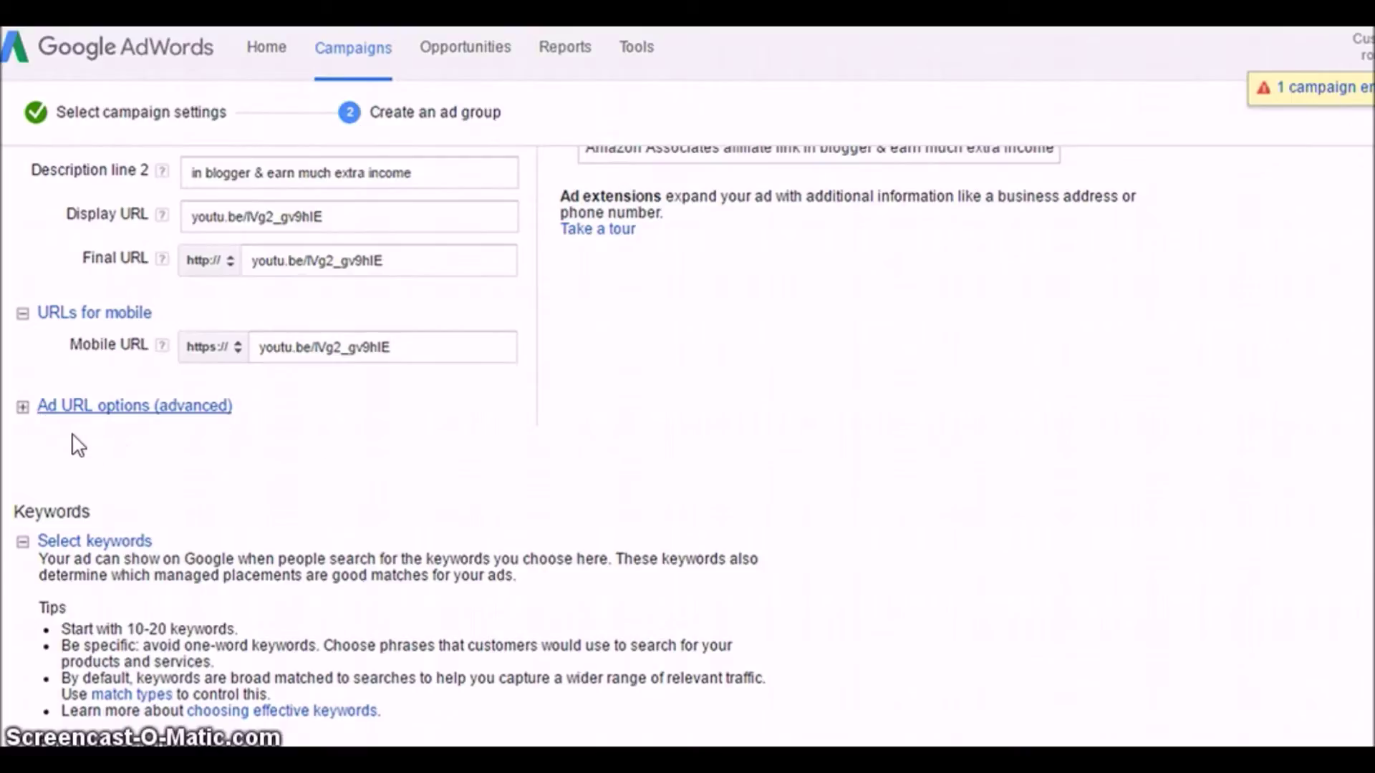
left_click(22, 408)
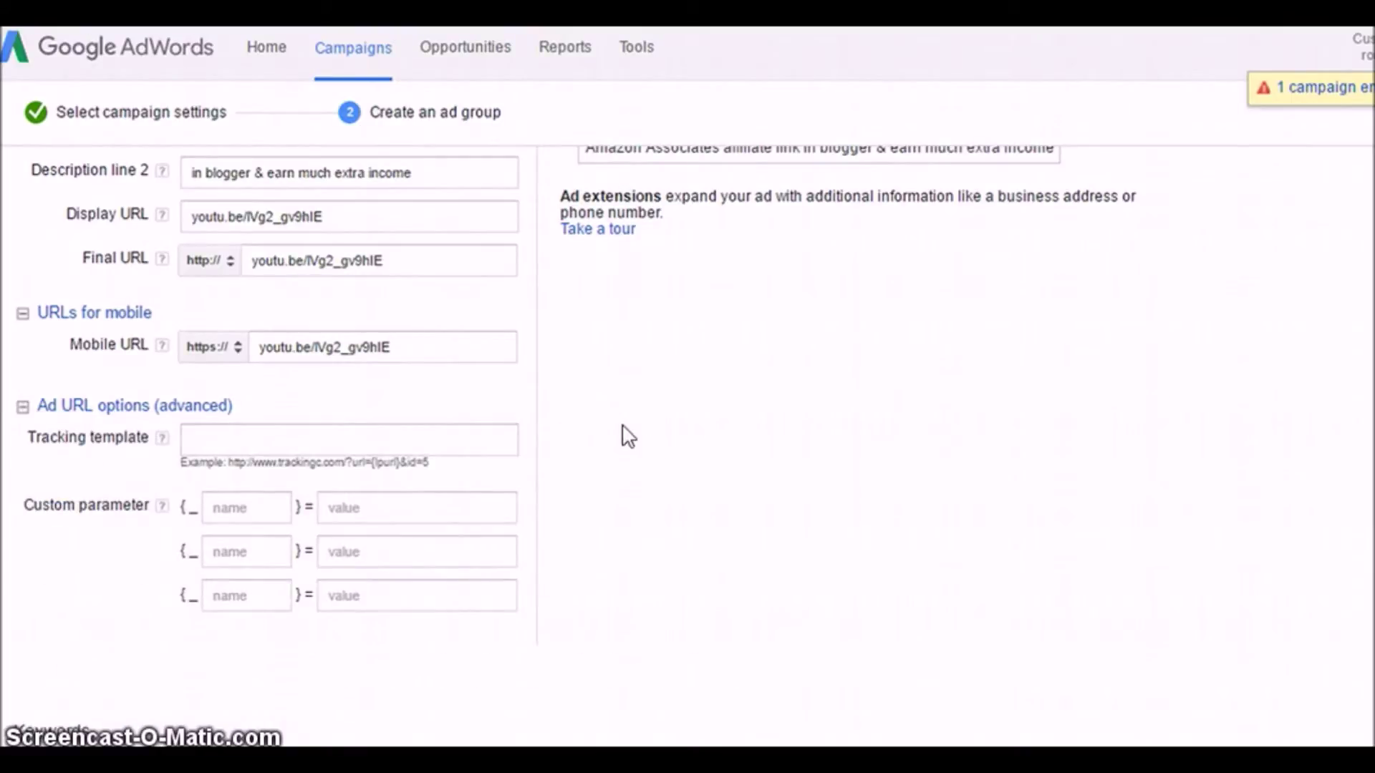
scroll(152, 583, "down", 4)
scroll(146, 537, "down", 4)
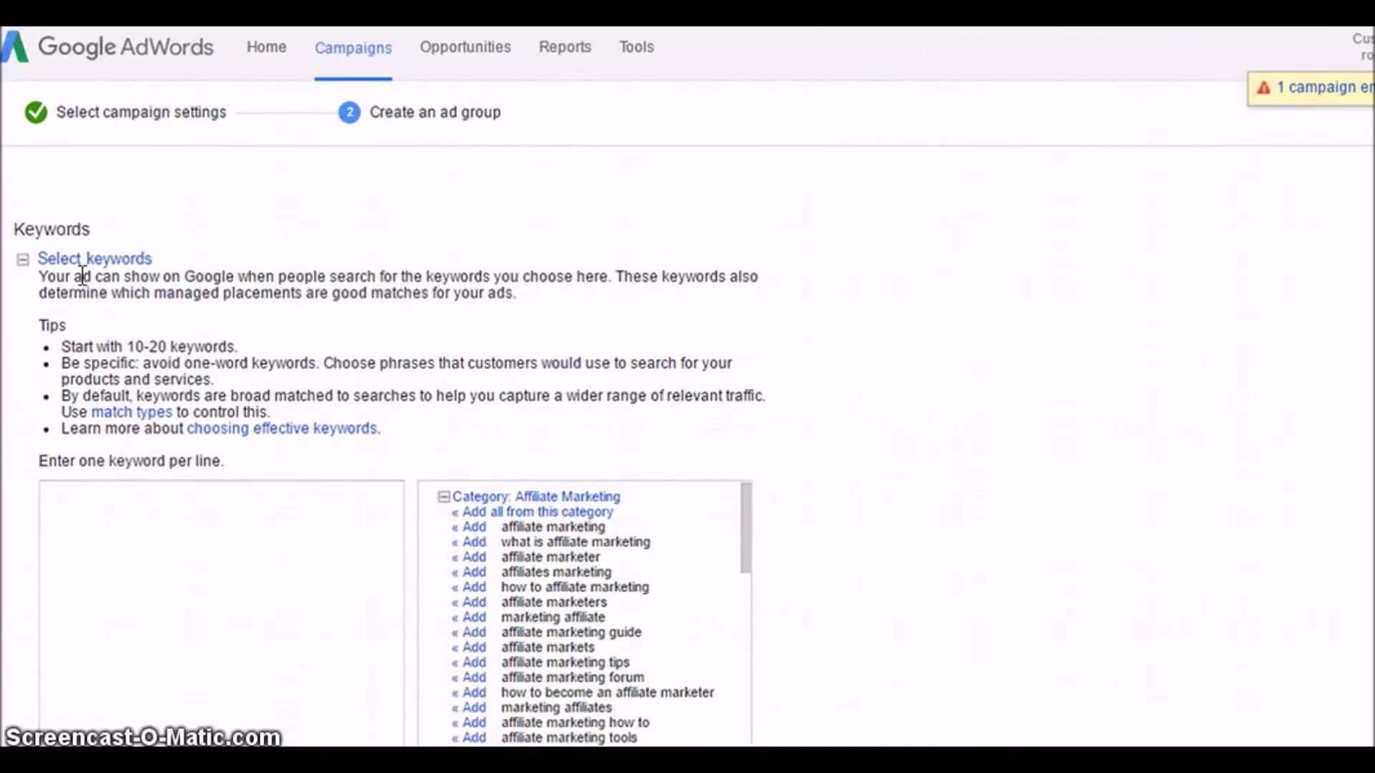
left_click_drag(238, 275, 613, 277)
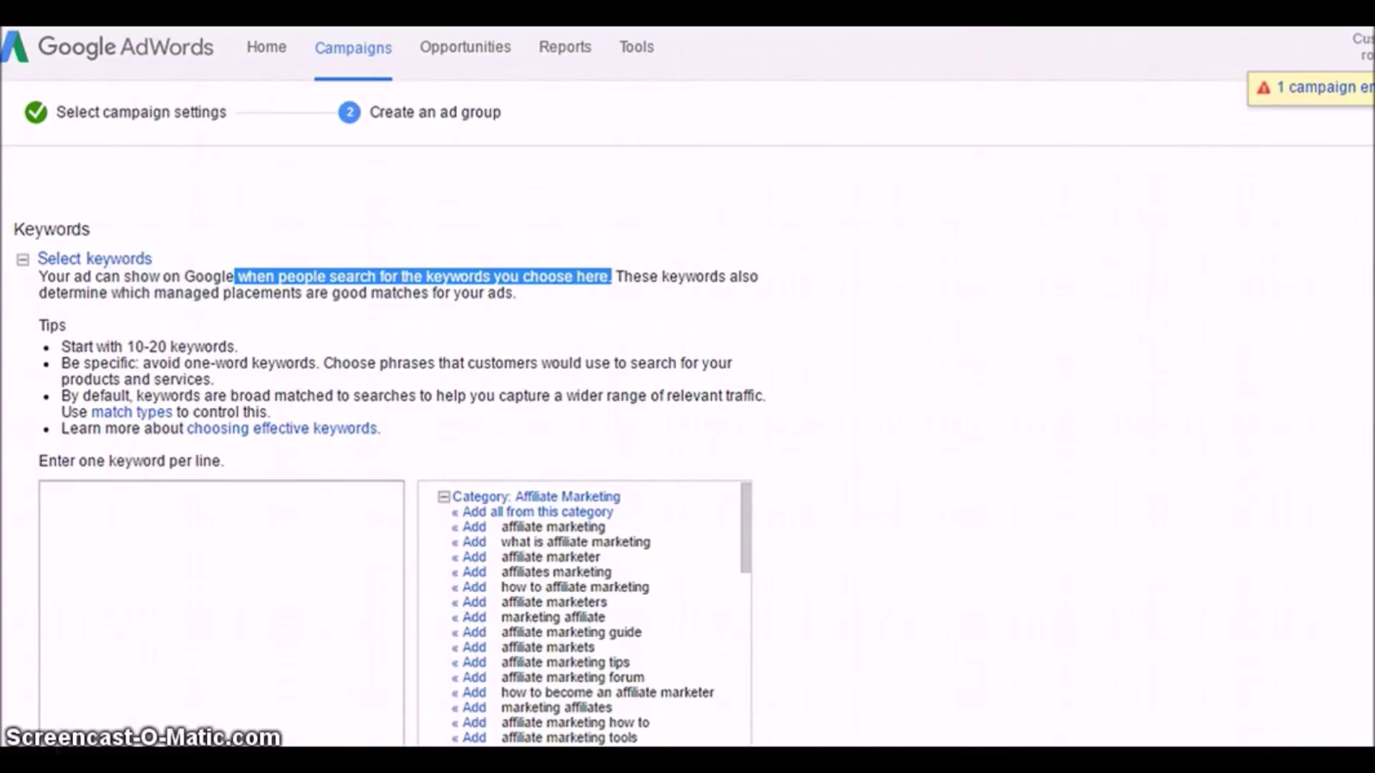
scroll(149, 261, "down", 2)
left_click(169, 229)
double_click(172, 236)
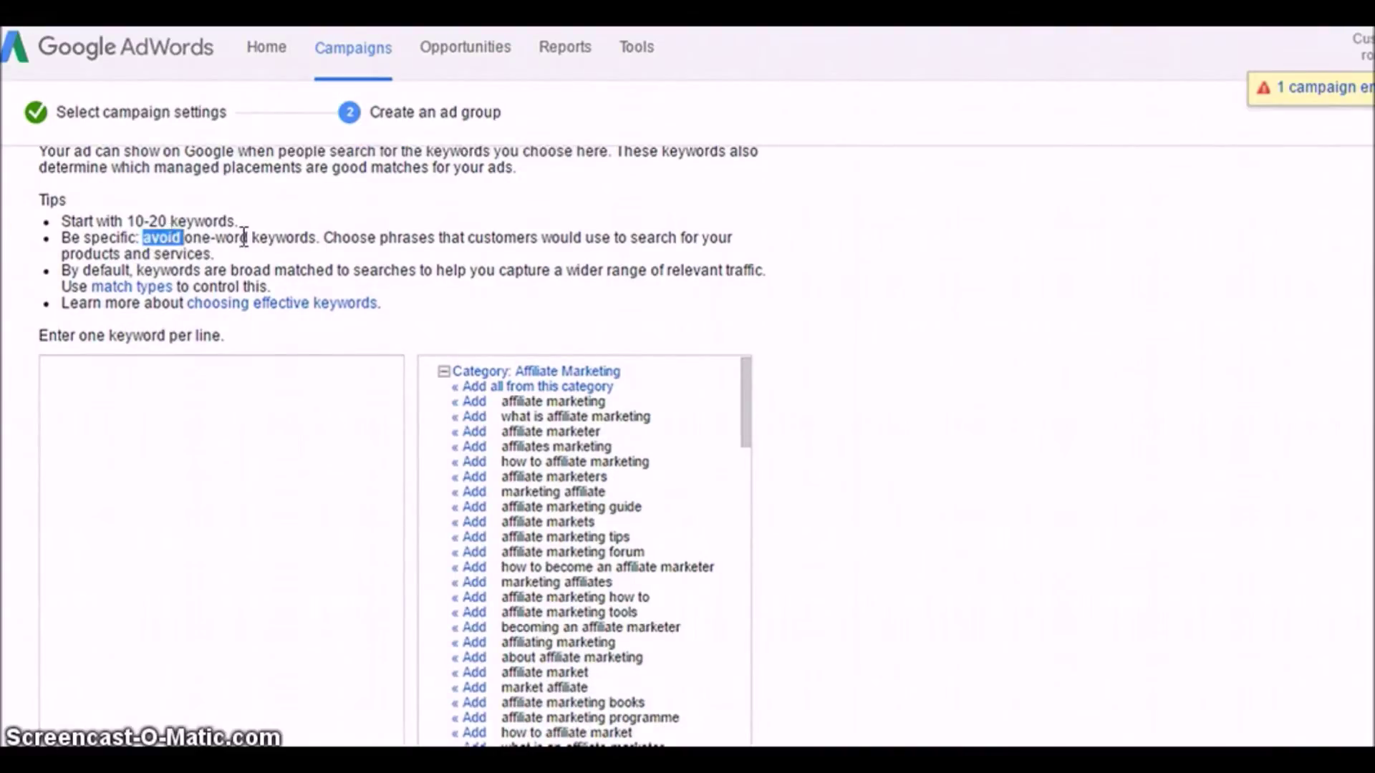
double_click(390, 237)
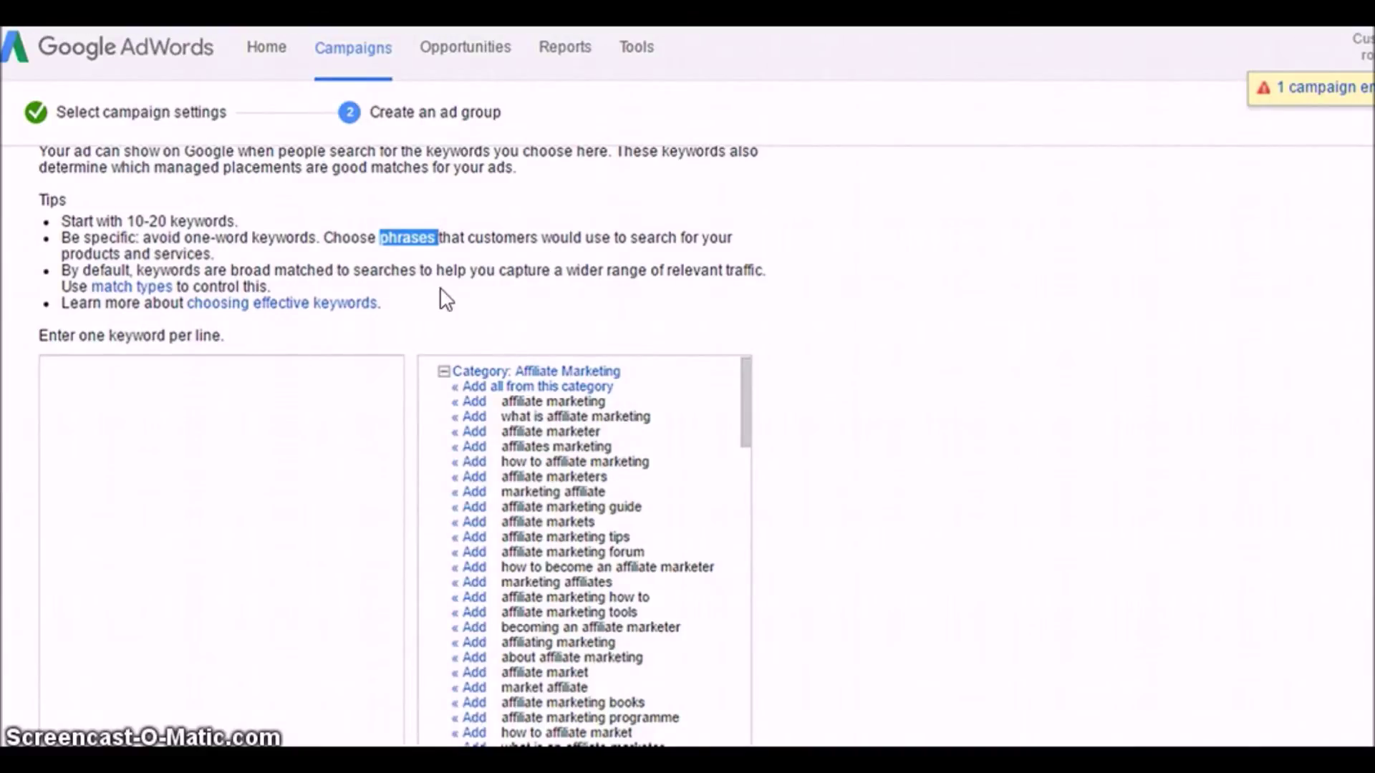
scroll(744, 156, "down", 3)
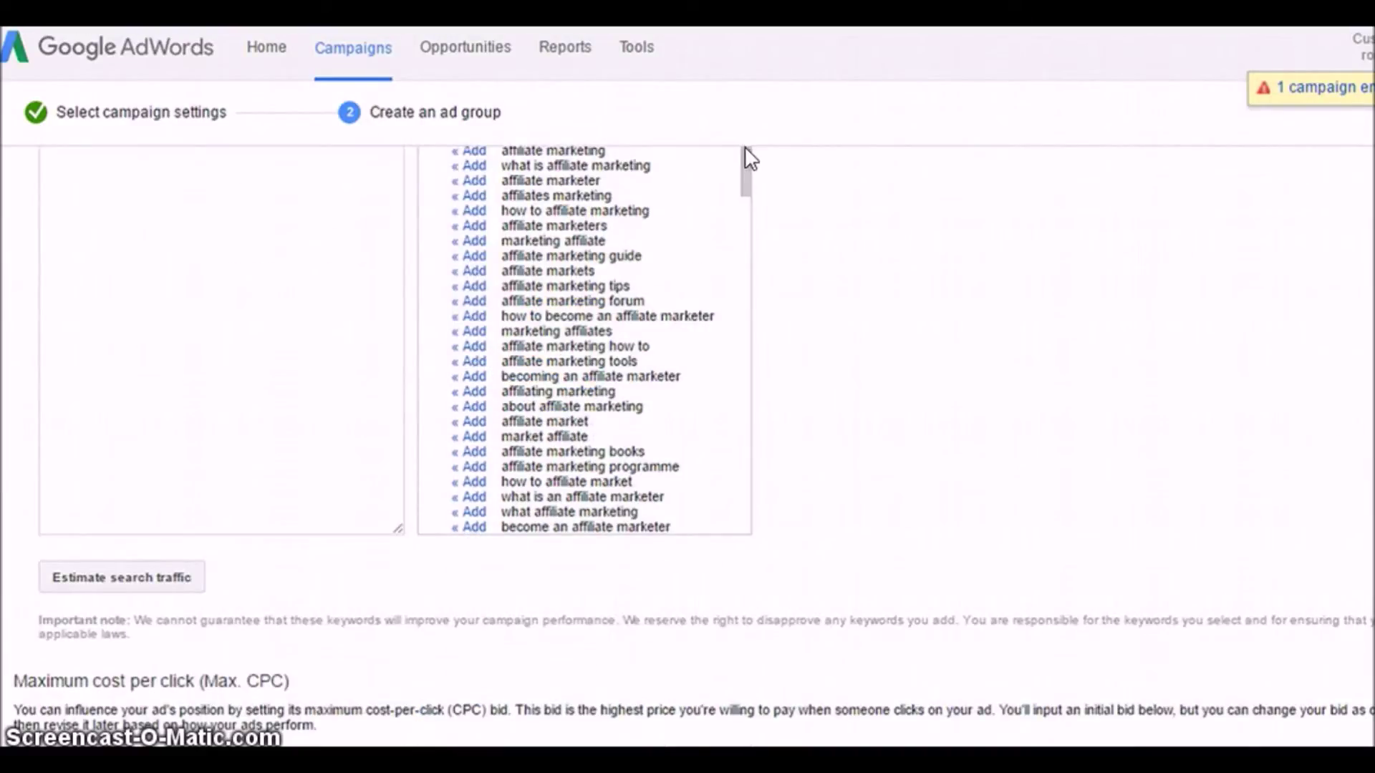
scroll(594, 329, "up", 1)
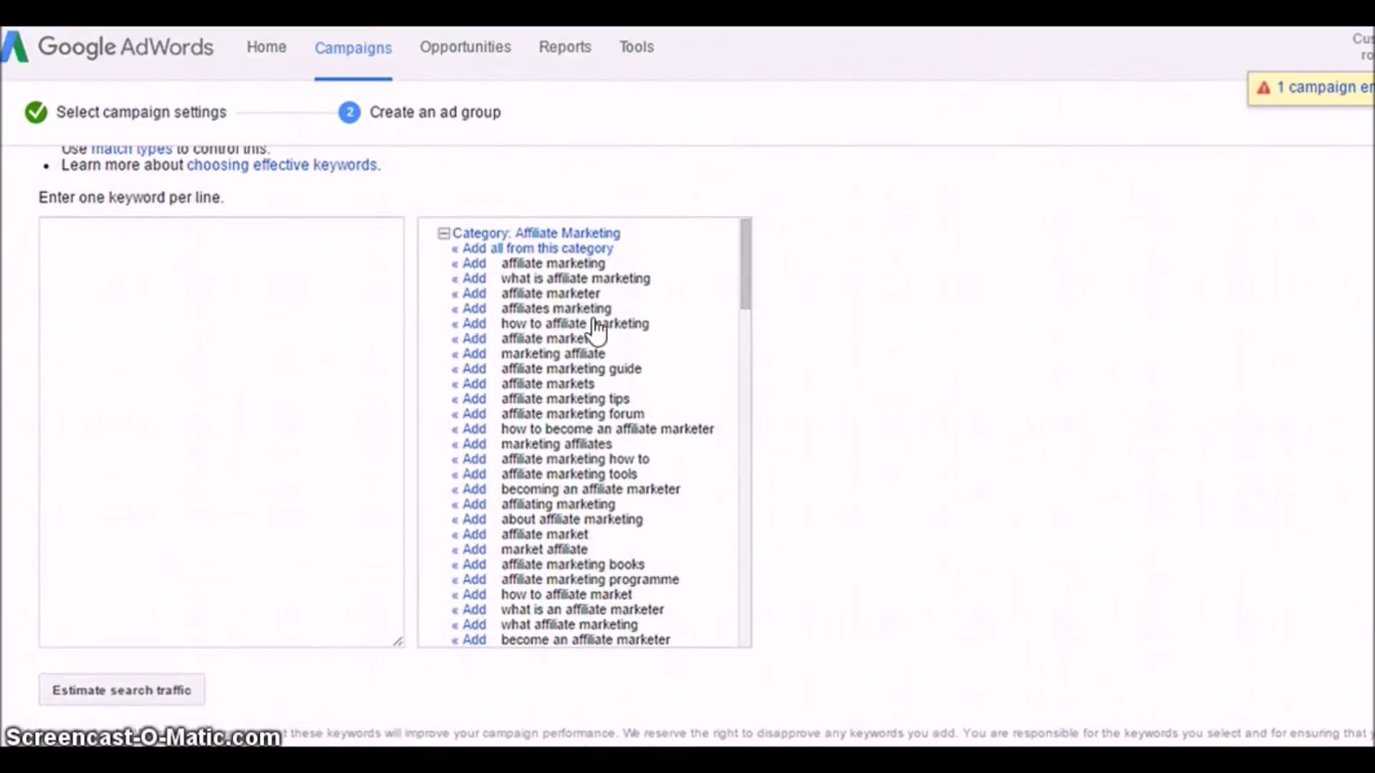
- Add 'affiliate marketing' plus extra phrases like make money and earn extra income as keywords
left_click(479, 264)
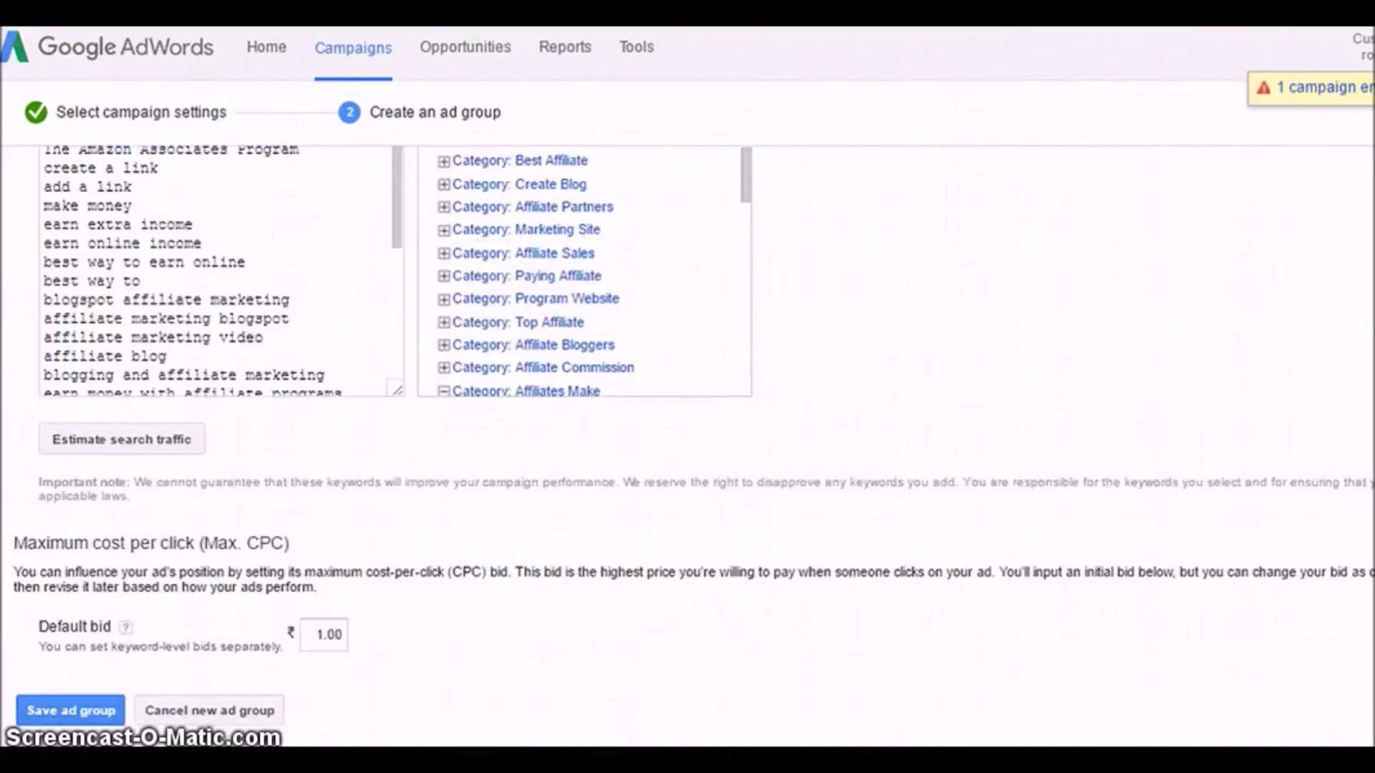
scroll(386, 444, "up", 8)
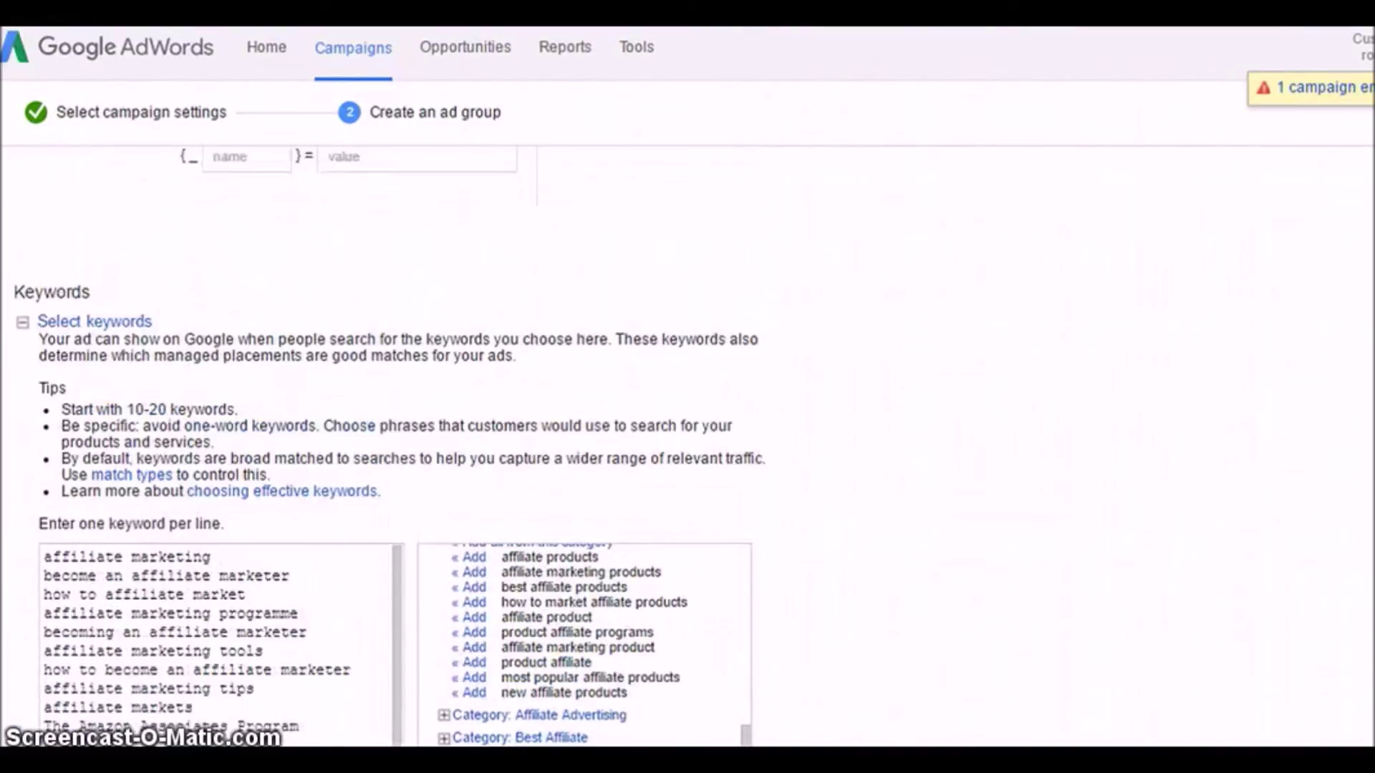
scroll(387, 444, "down", 2)
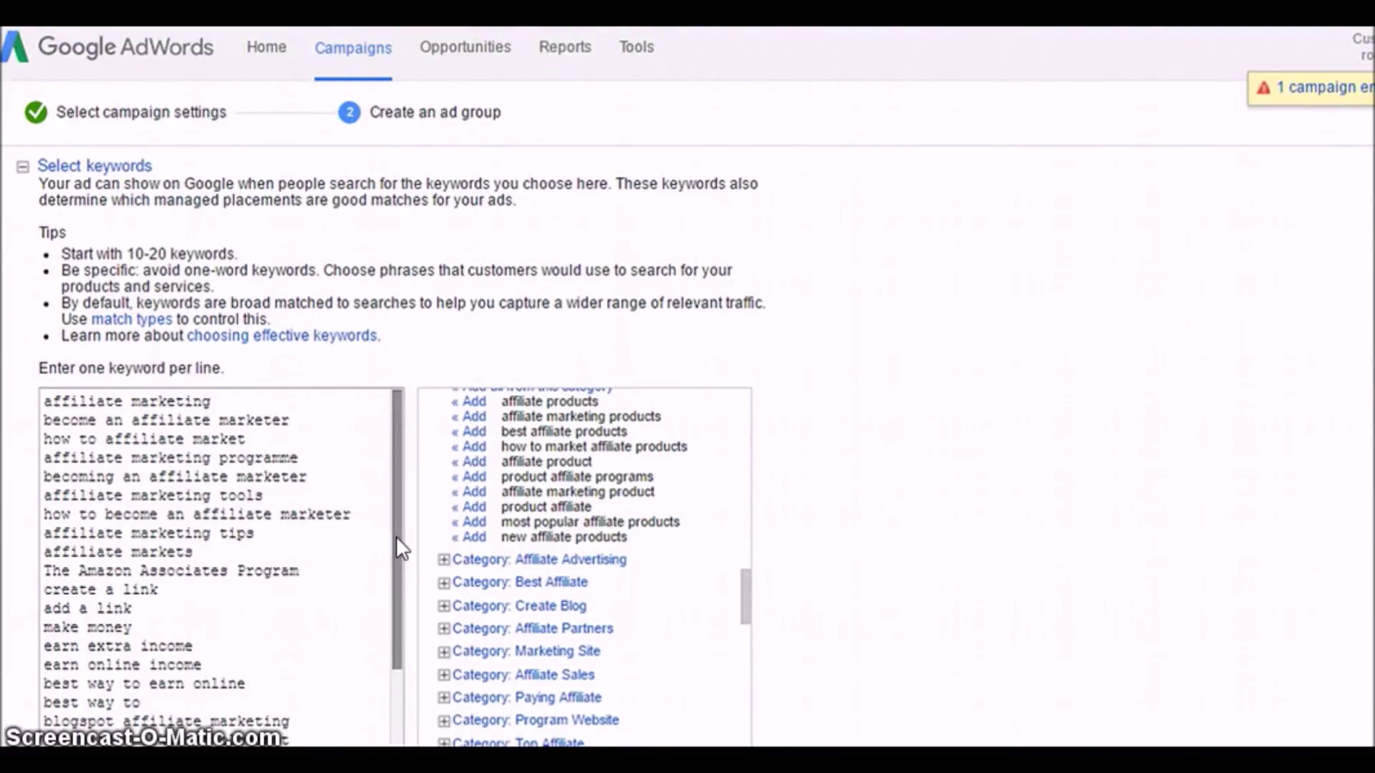
left_click_drag(396, 536, 414, 712)
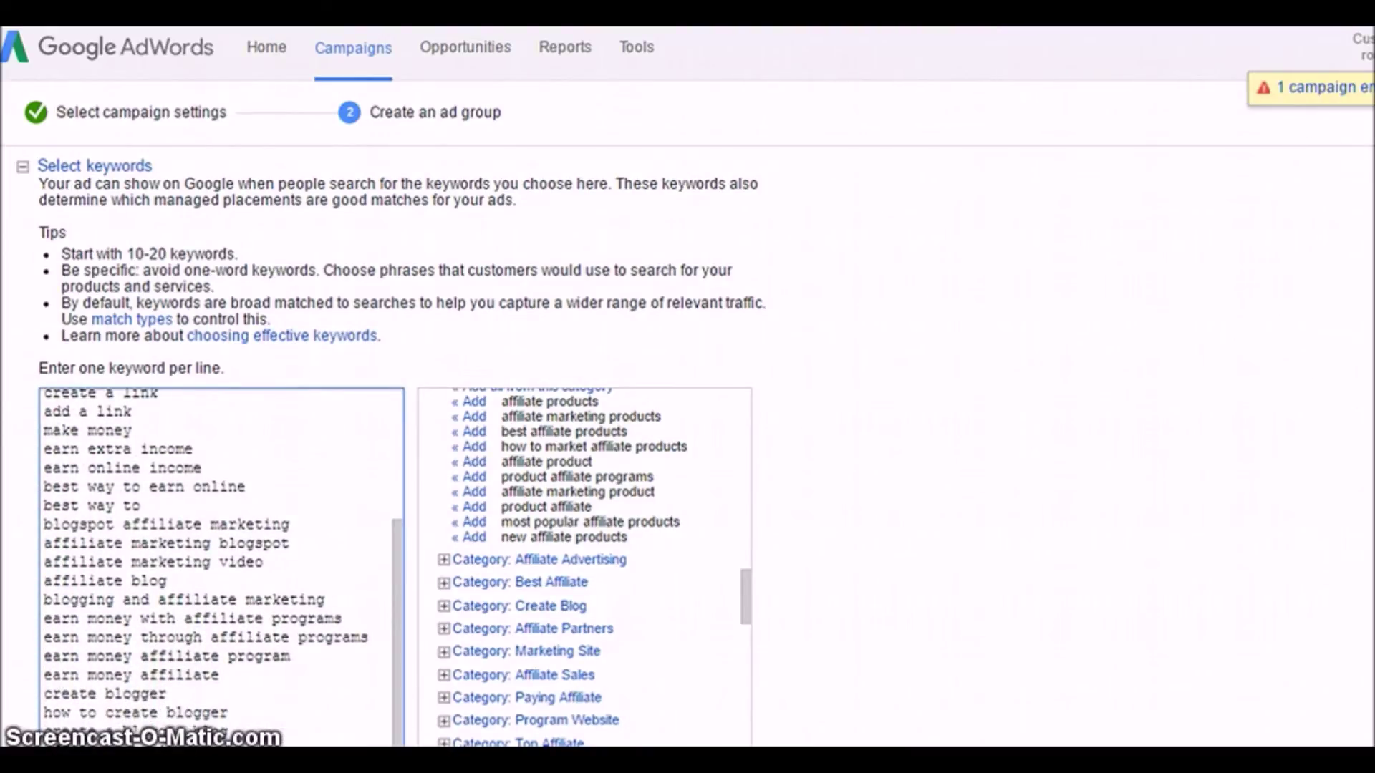
scroll(688, 444, "down", 2)
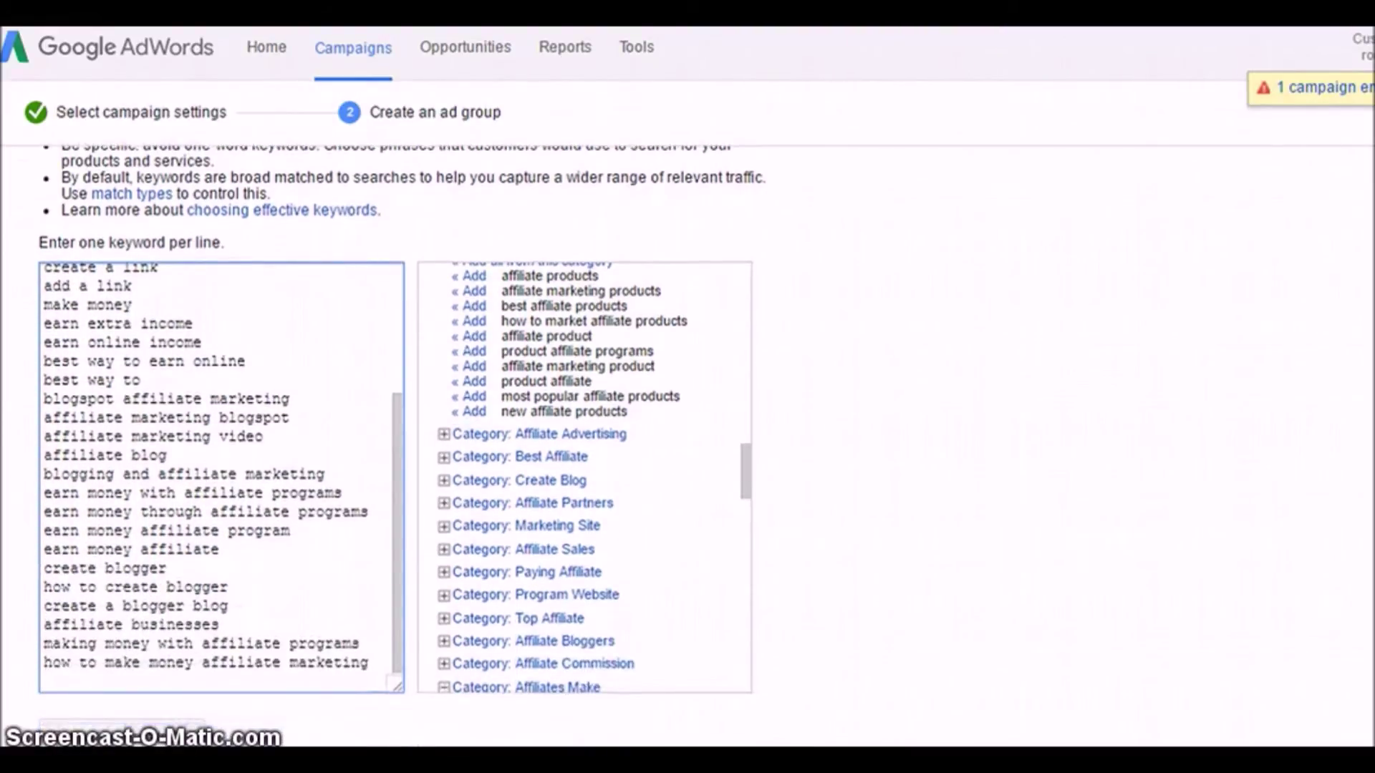
scroll(687, 444, "down", 5)
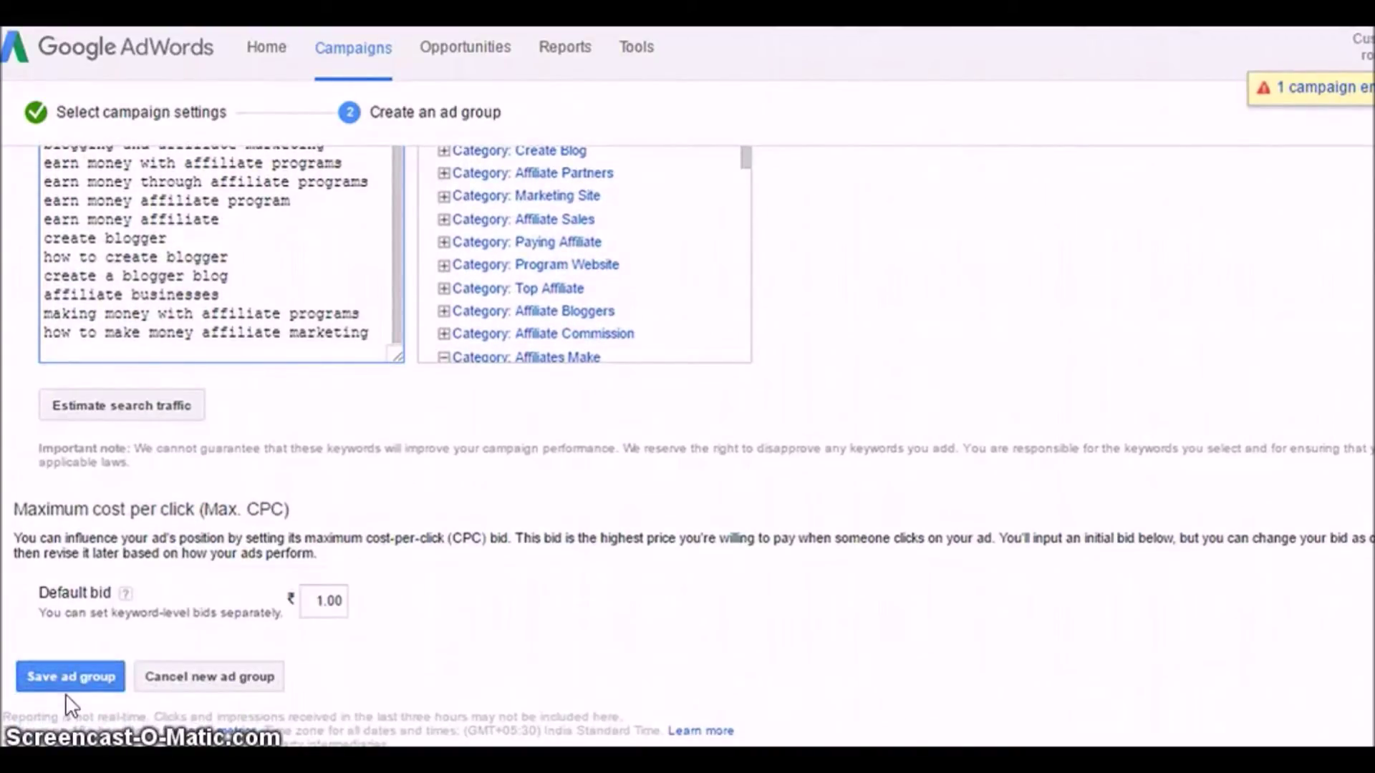
- Save the 'Amazon affiliate in stream' ad group with its text ad and keywords
left_click(83, 678)
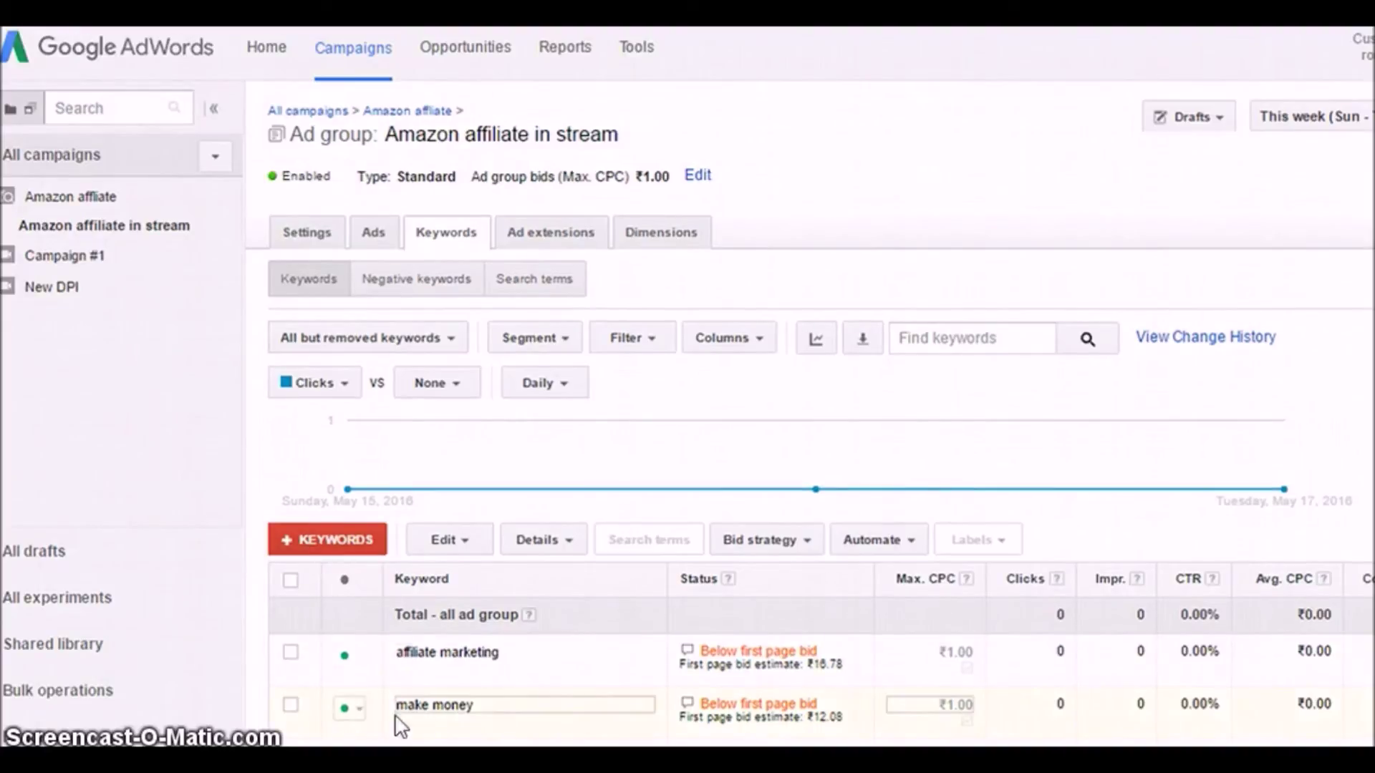
- Return to the All campaigns overview from the sidebar
left_click(308, 110)
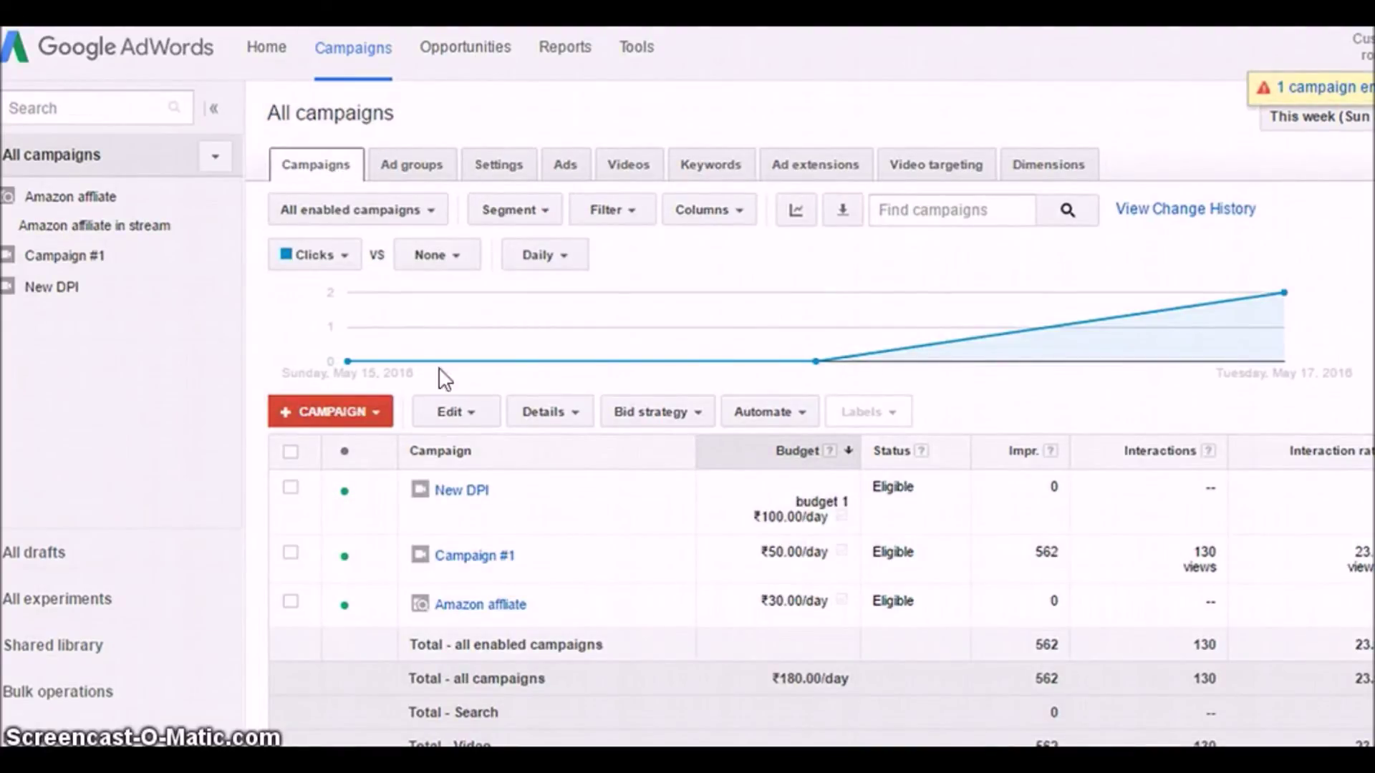